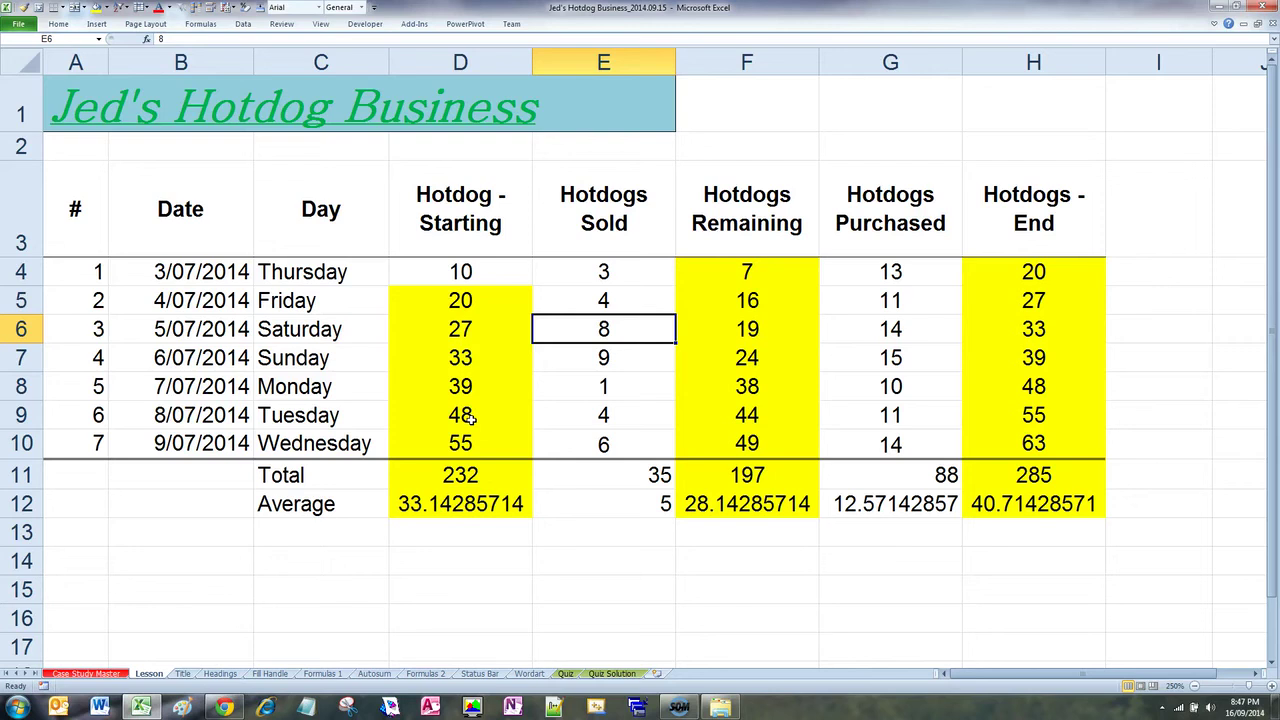
# - Enter the label "Projected hotdog sales over one year" in cell B14, below the averages
pyautogui.hotkey('alt', 'p')
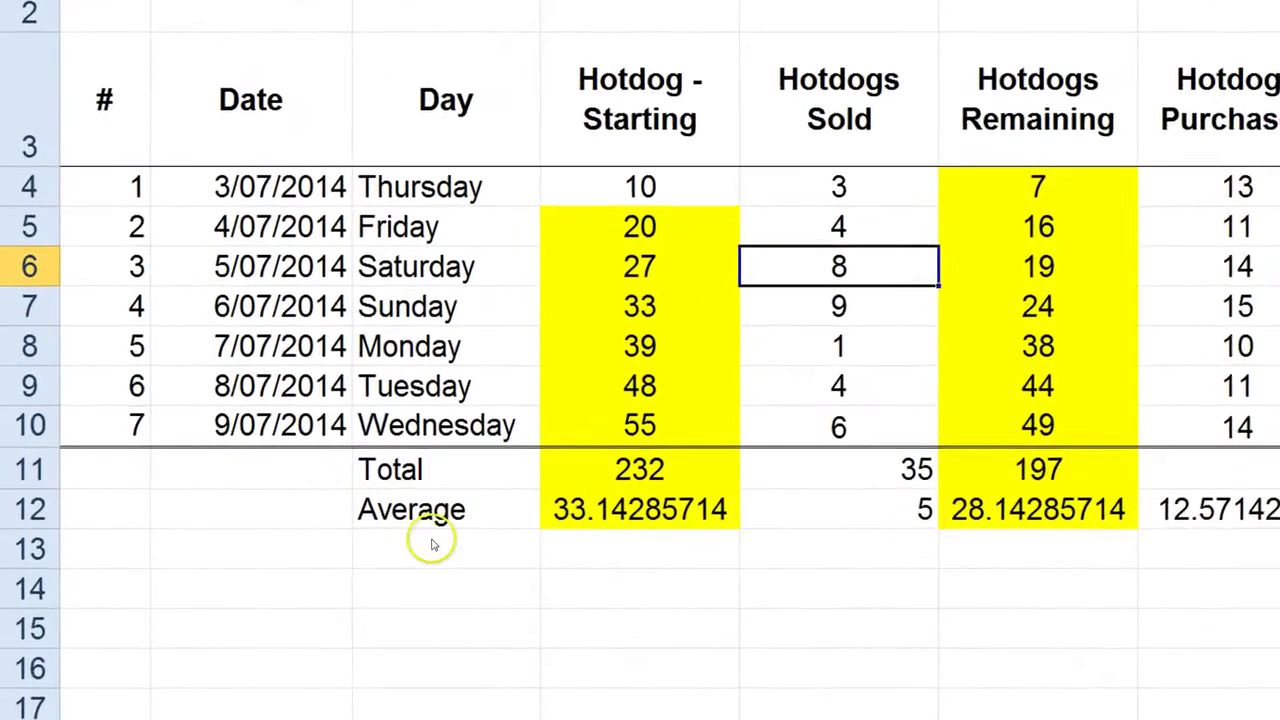
pyautogui.click(197, 592)
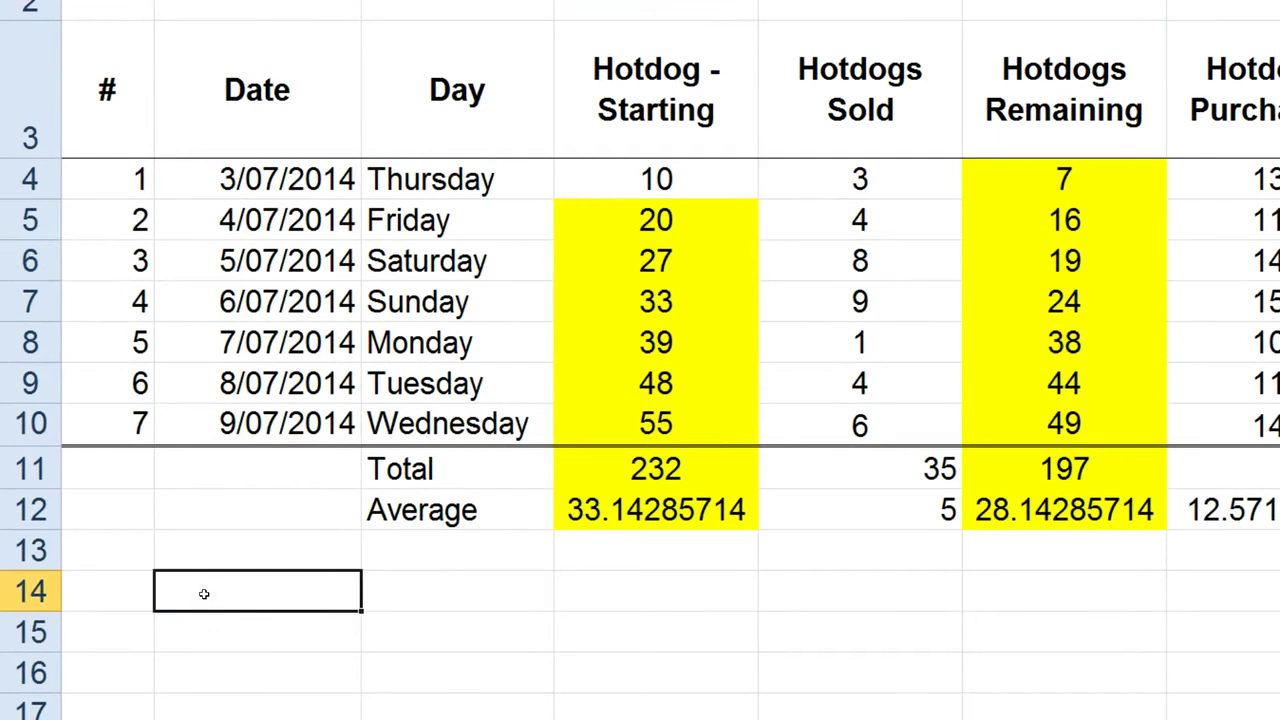
pyautogui.write('Projected ')
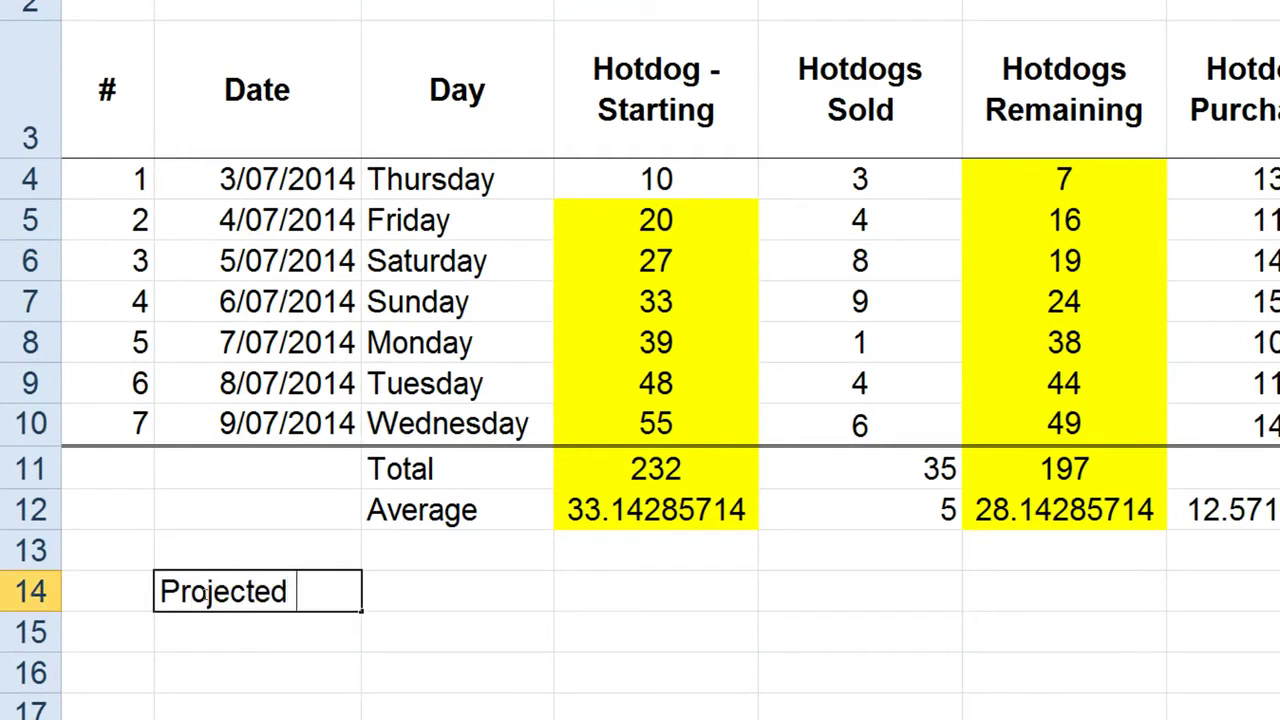
pyautogui.write('hotdog s')
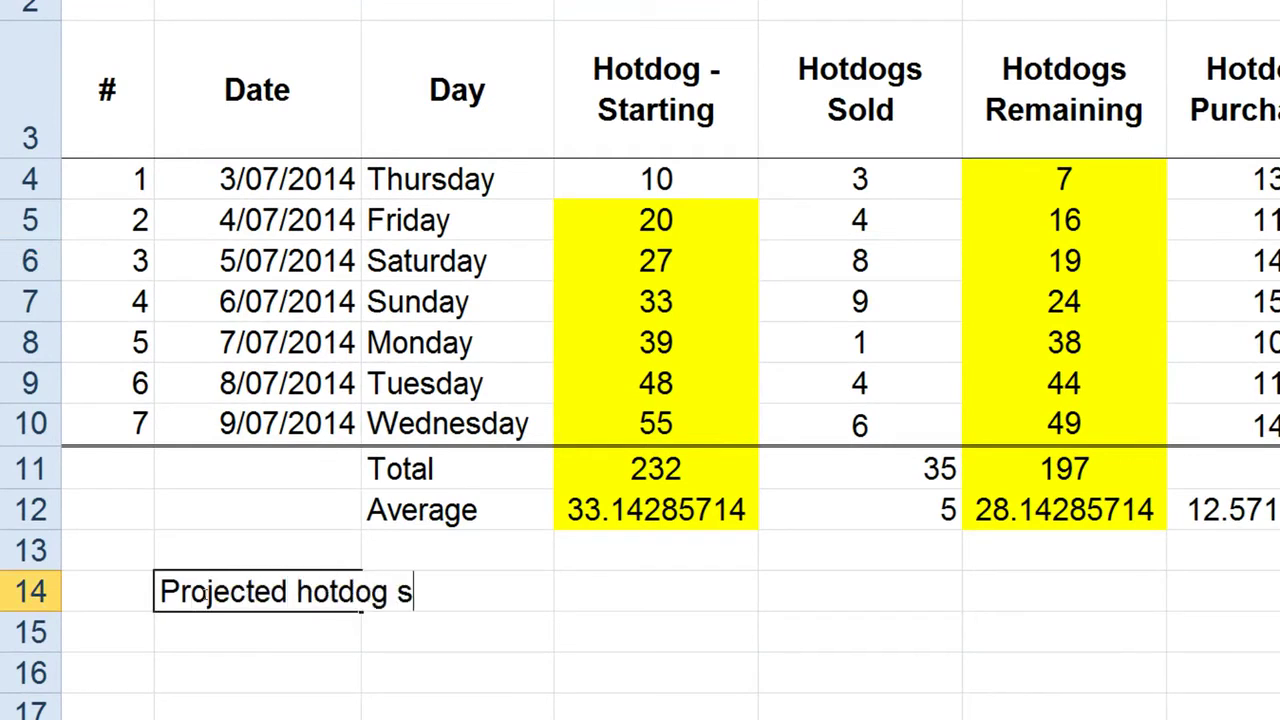
pyautogui.write('ales over on')
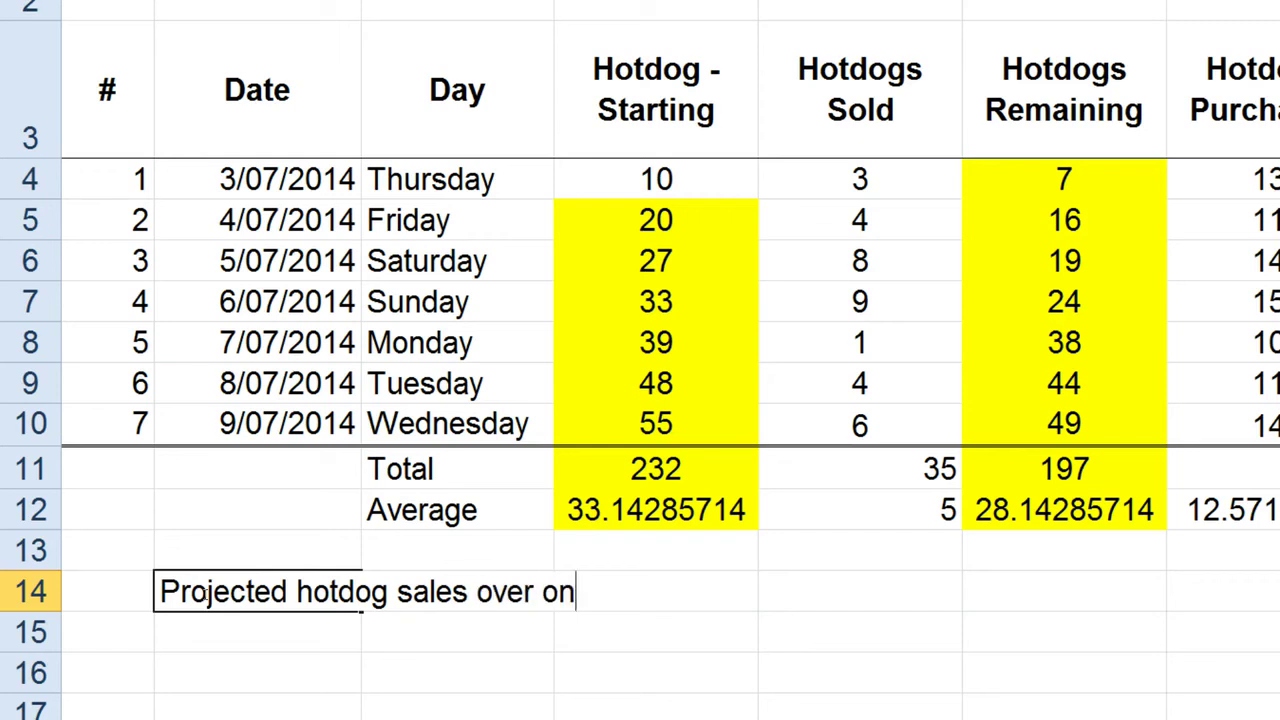
pyautogui.write('e year')
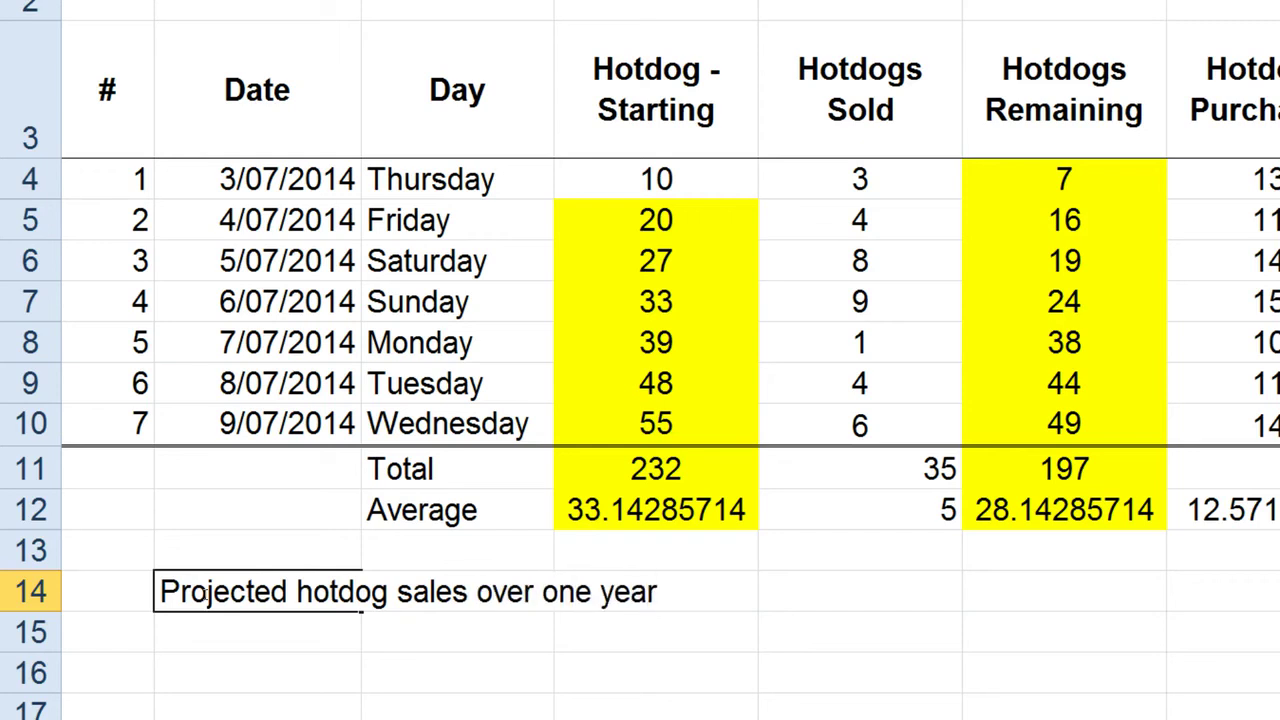
pyautogui.press('Tab')
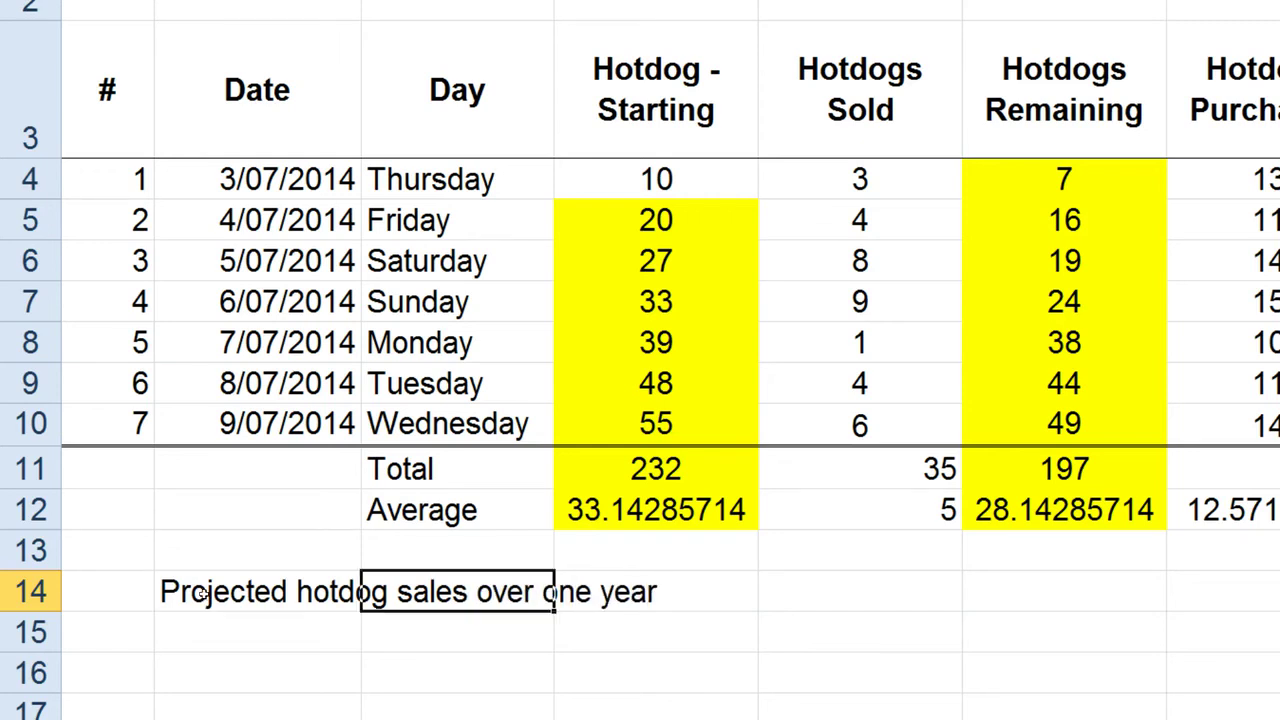
pyautogui.click(863, 591)
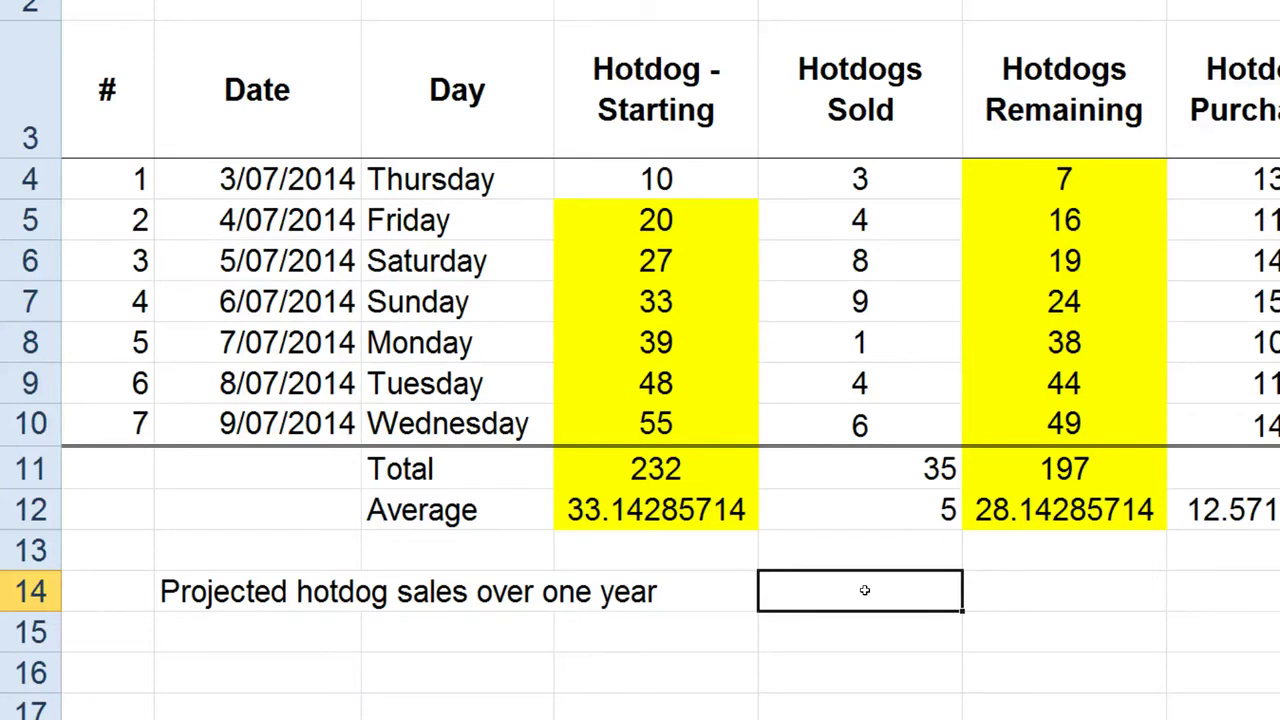
pyautogui.click(625, 177)
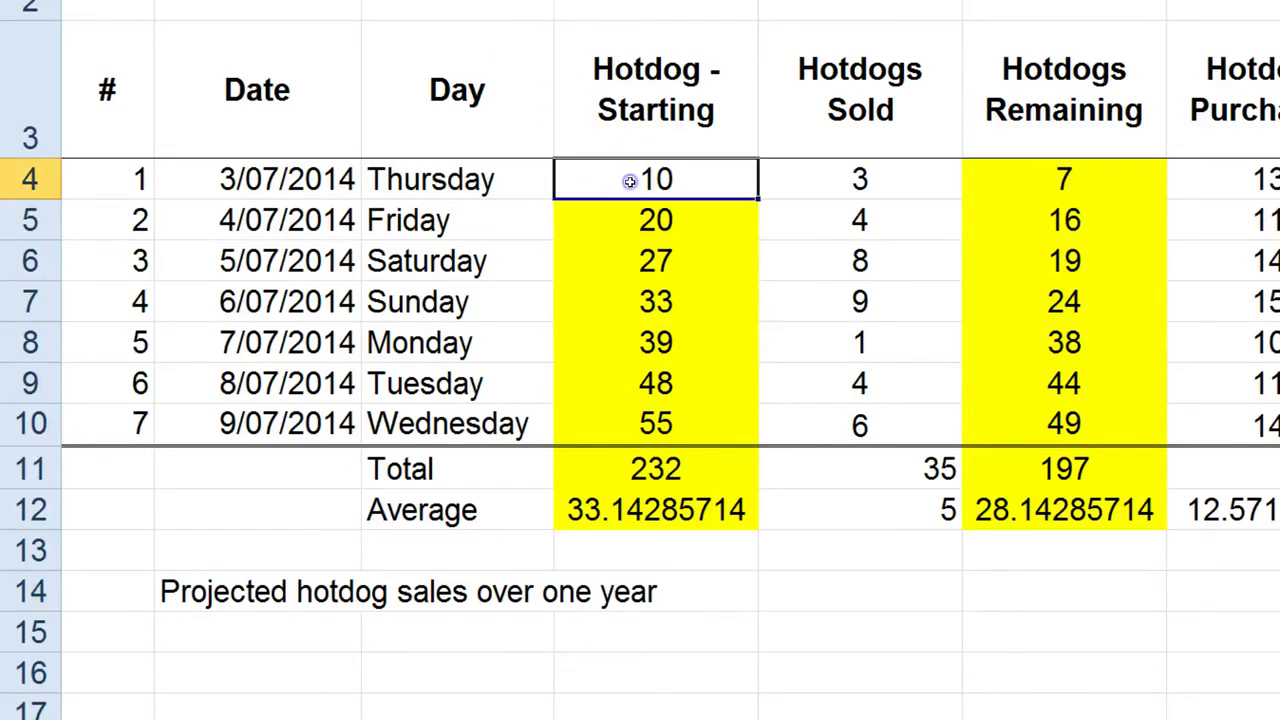
pyautogui.click(810, 181)
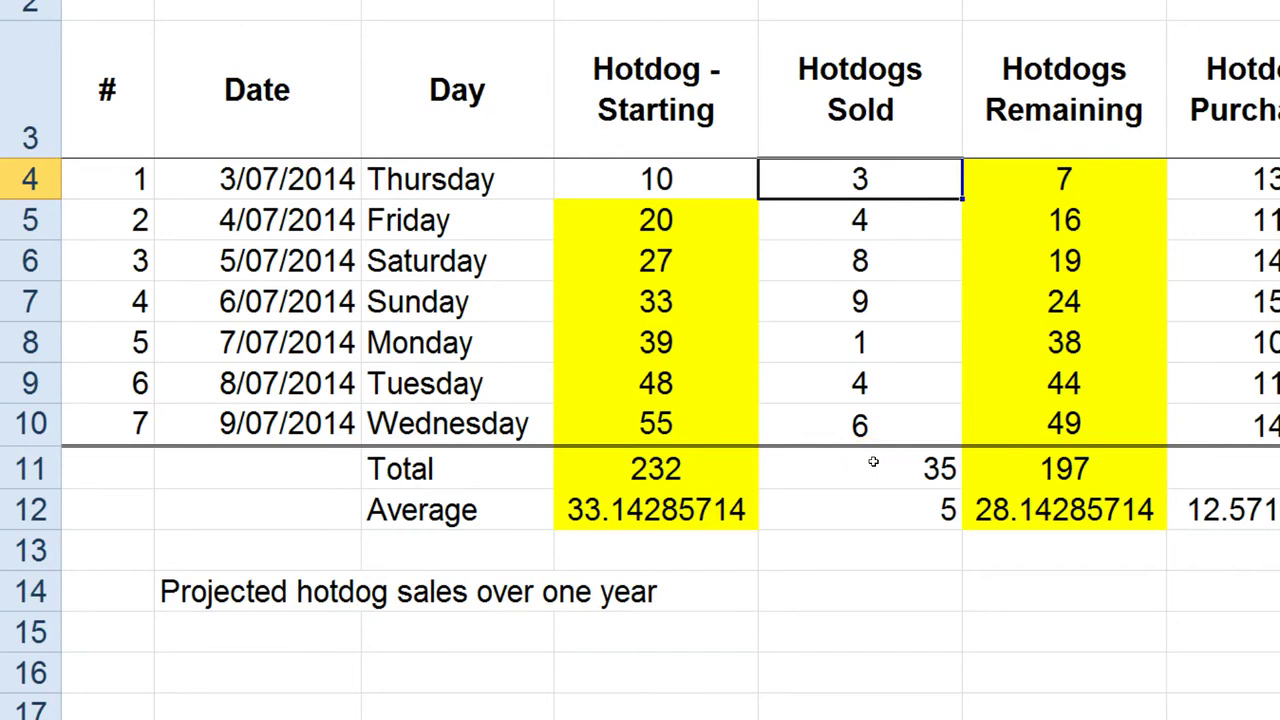
pyautogui.moveTo(937, 432)
pyautogui.mouseDown()
pyautogui.moveTo(991, 436)
pyautogui.moveTo(940, 436)
pyautogui.moveTo(888, 492)
pyautogui.moveTo(972, 465)
pyautogui.moveTo(988, 422)
pyautogui.mouseUp()
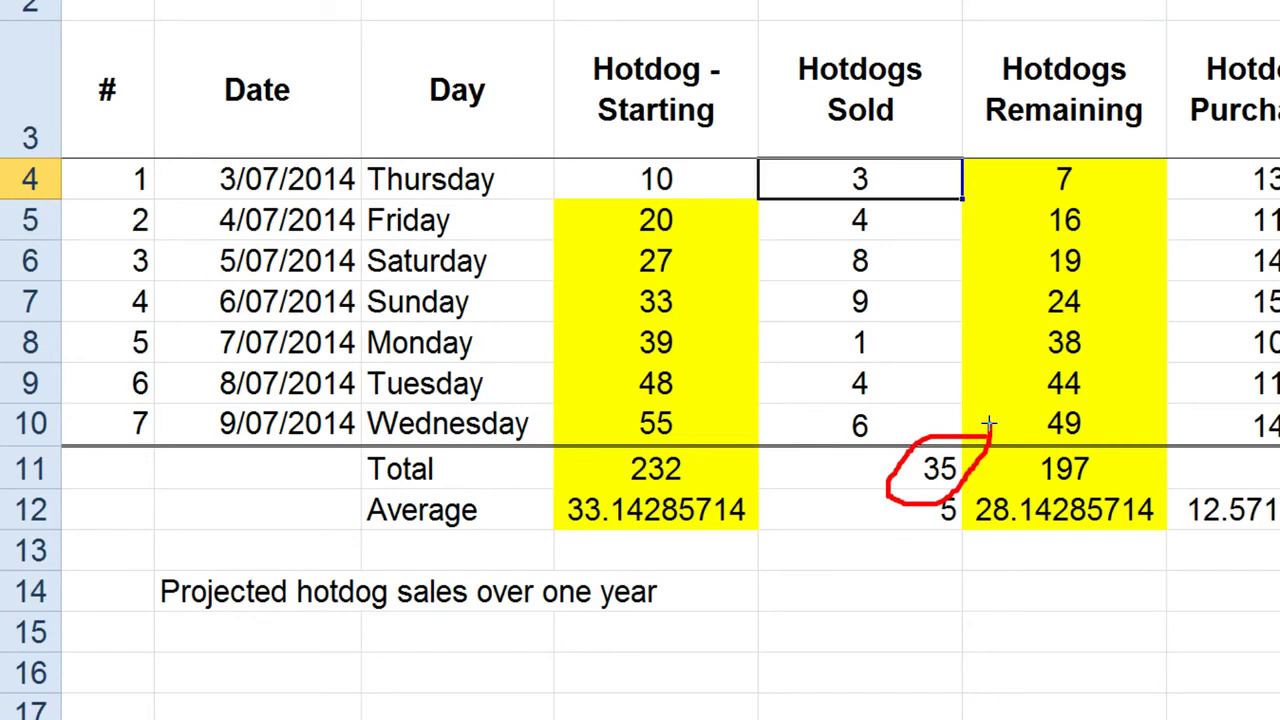
pyautogui.press('Escape')
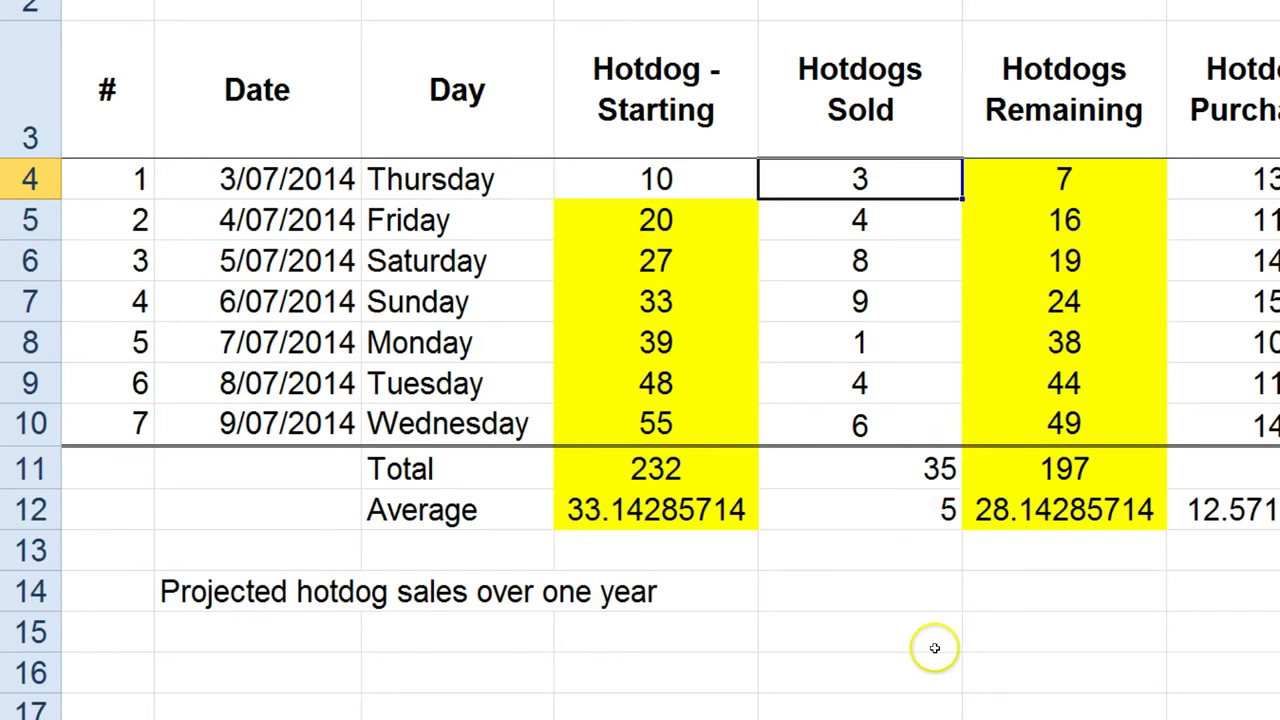
# - Start a formula in E14 that references the total hotdogs sold in E11
pyautogui.click(894, 594)
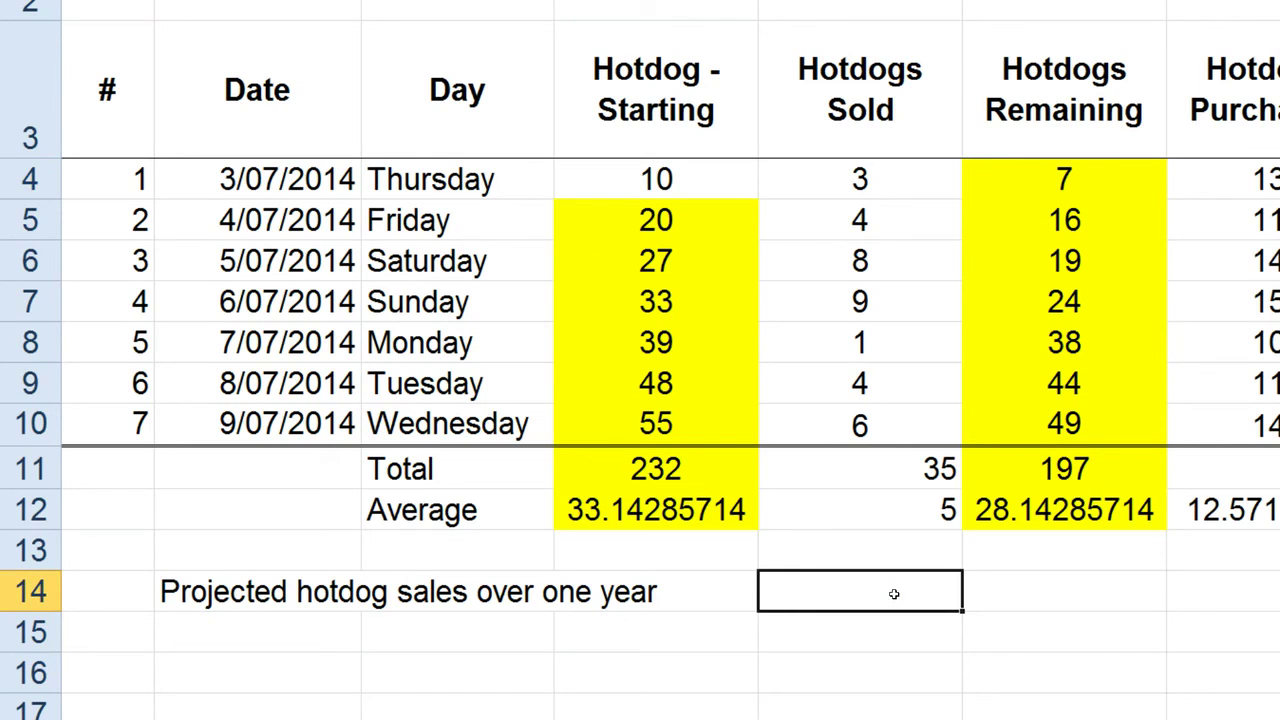
pyautogui.write('=')
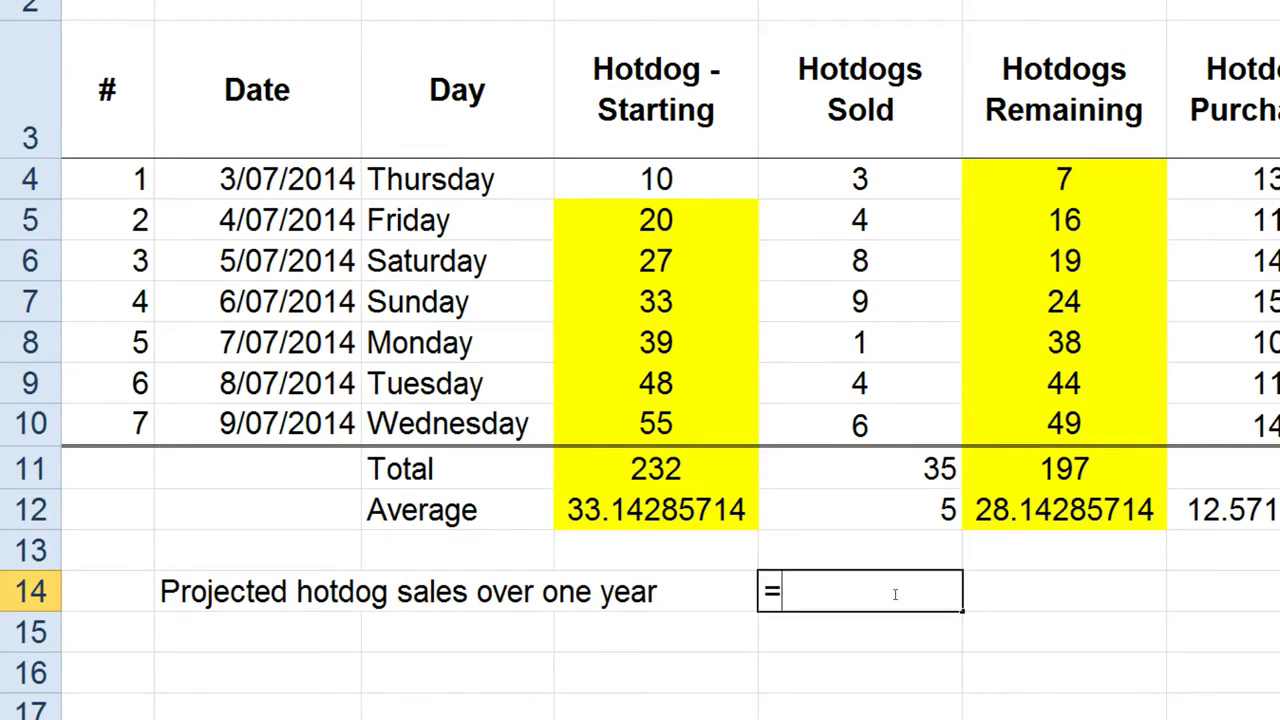
pyautogui.click(869, 468)
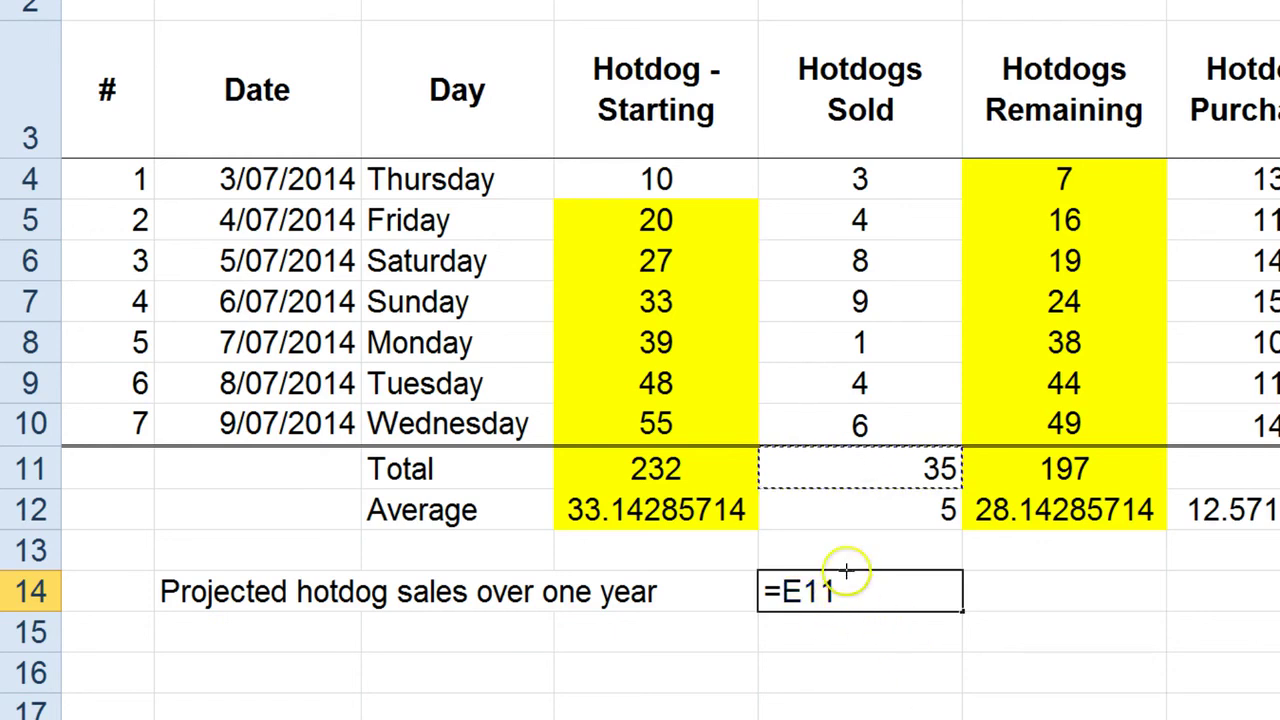
pyautogui.moveTo(850, 574)
pyautogui.mouseDown()
pyautogui.moveTo(815, 574)
pyautogui.moveTo(806, 590)
pyautogui.moveTo(828, 620)
pyautogui.moveTo(852, 576)
pyautogui.mouseUp()
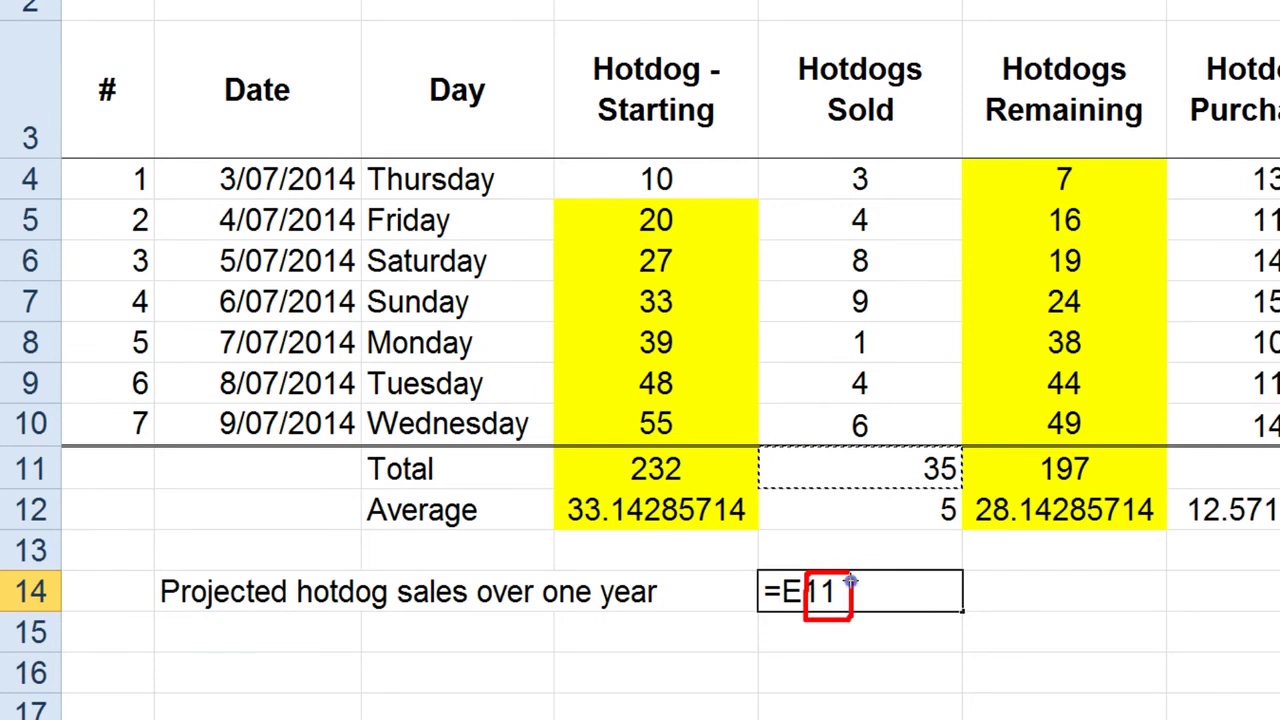
pyautogui.moveTo(48, 448)
pyautogui.mouseDown()
pyautogui.moveTo(22, 452)
pyautogui.moveTo(30, 478)
pyautogui.moveTo(334, 430)
pyautogui.moveTo(766, 472)
pyautogui.mouseUp()
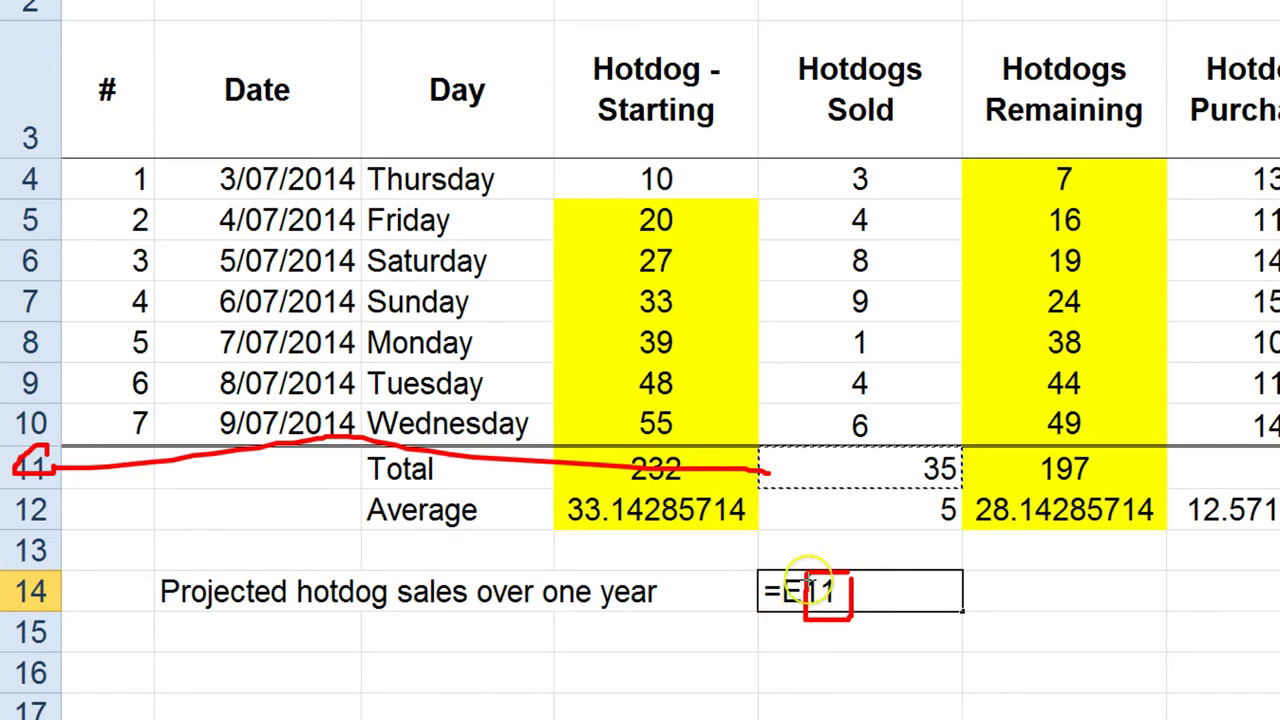
pyautogui.moveTo(808, 572)
pyautogui.mouseDown()
pyautogui.moveTo(768, 568)
pyautogui.moveTo(795, 610)
pyautogui.moveTo(812, 580)
pyautogui.mouseUp()
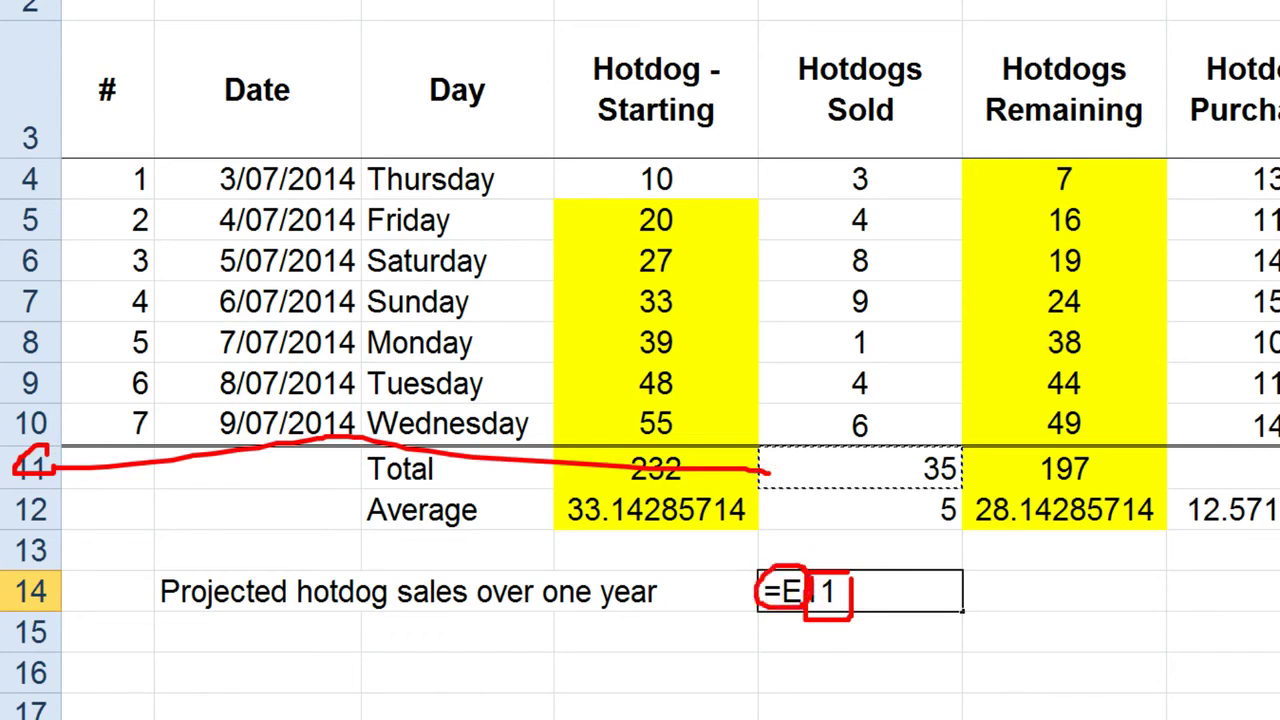
pyautogui.moveTo(852, 2)
pyautogui.mouseDown()
pyautogui.moveTo(840, 330)
pyautogui.moveTo(862, 448)
pyautogui.moveTo(852, 442)
pyautogui.moveTo(862, 456)
pyautogui.moveTo(884, 432)
pyautogui.mouseUp()
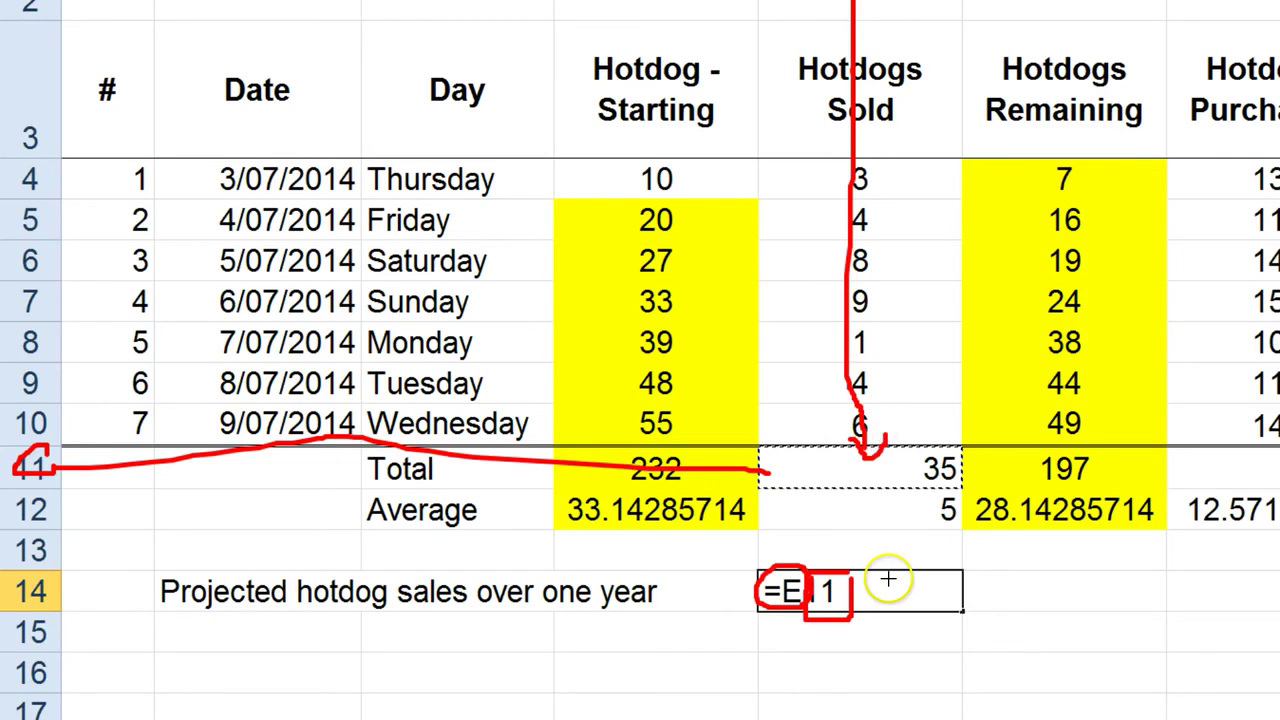
pyautogui.press('Escape')
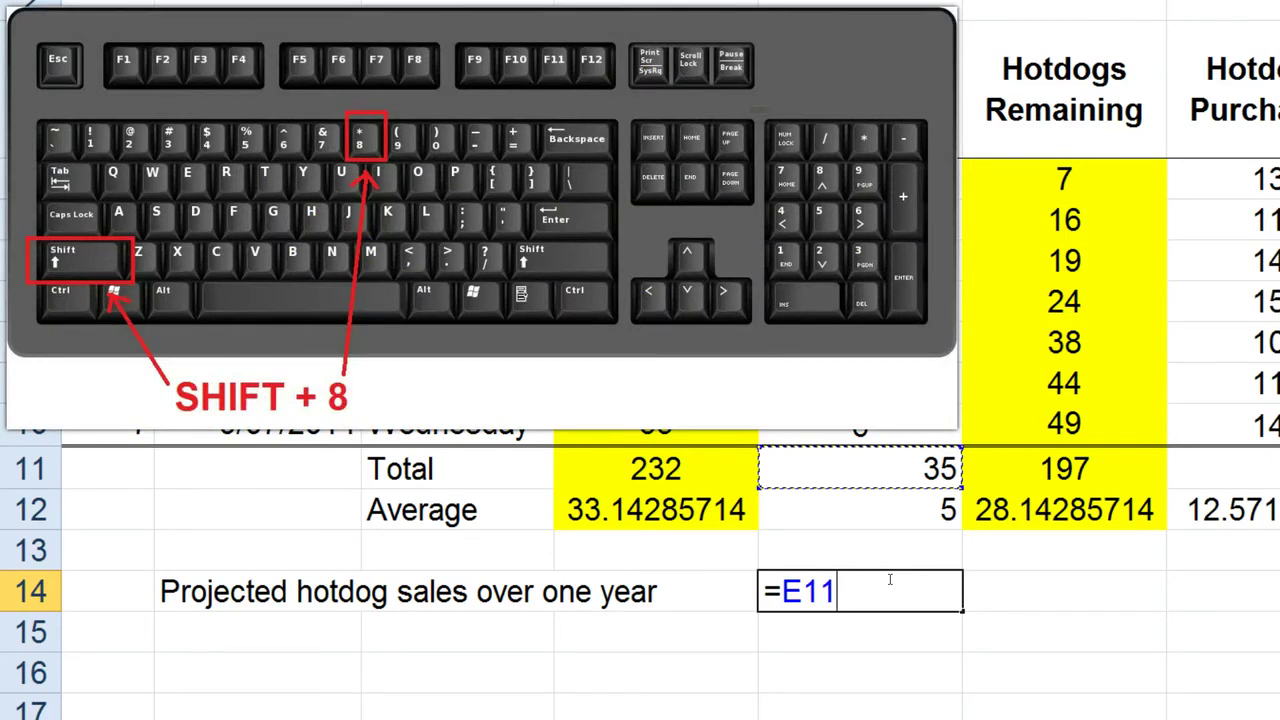
# - Complete the yearly projection formula in E14 by multiplying E11 by 52
pyautogui.write('*')
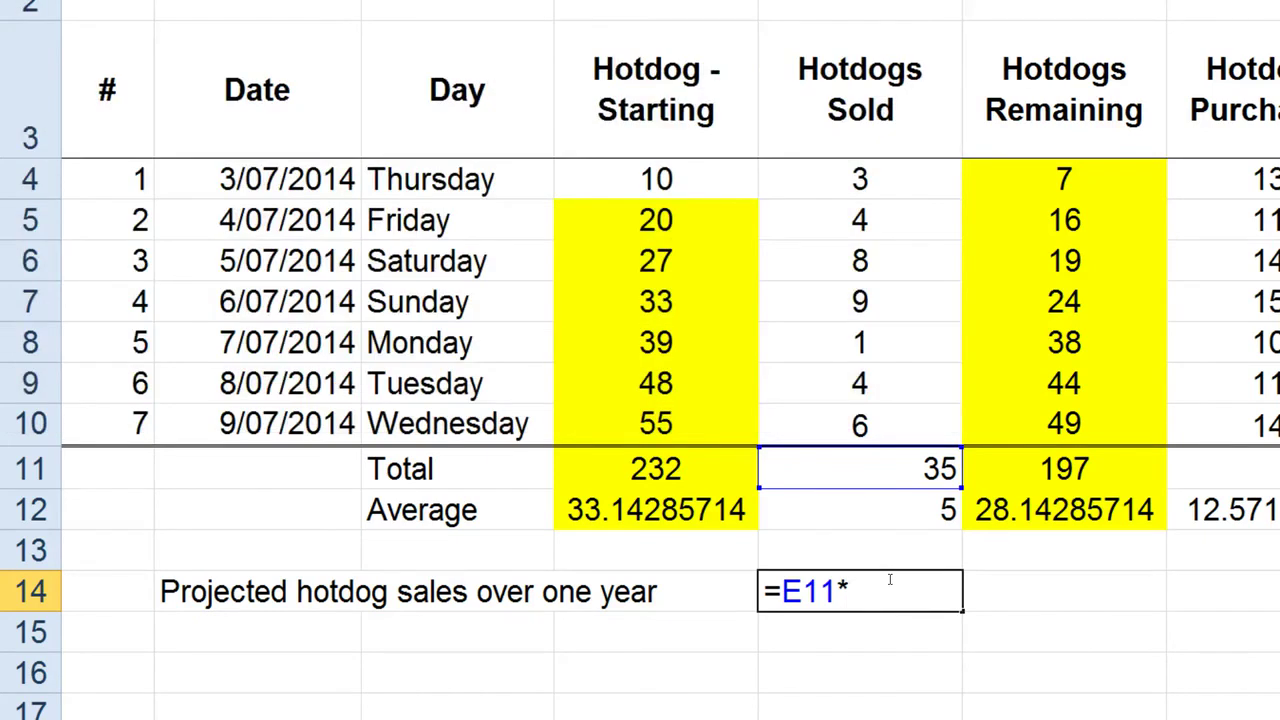
pyautogui.write('52')
pyautogui.press('Return')
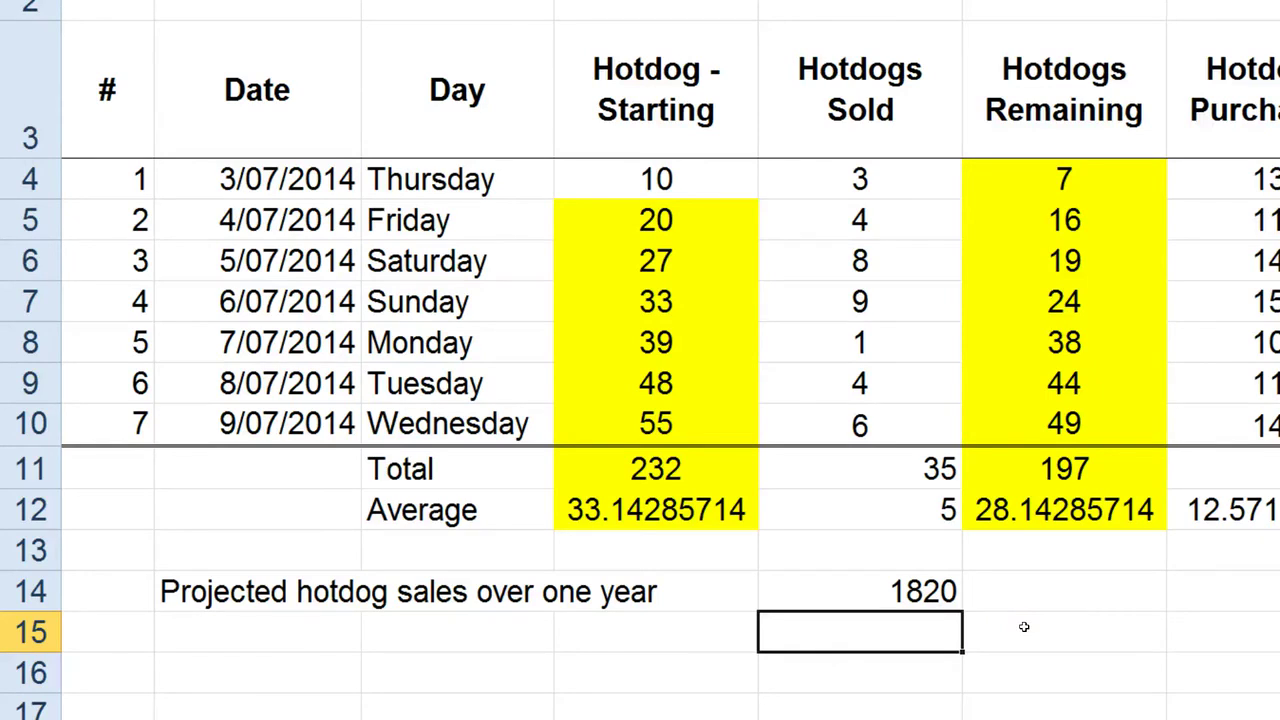
# - Enter the label "Projected hotdog sales over one month" in cell B15, under the yearly projection label
pyautogui.click(291, 631)
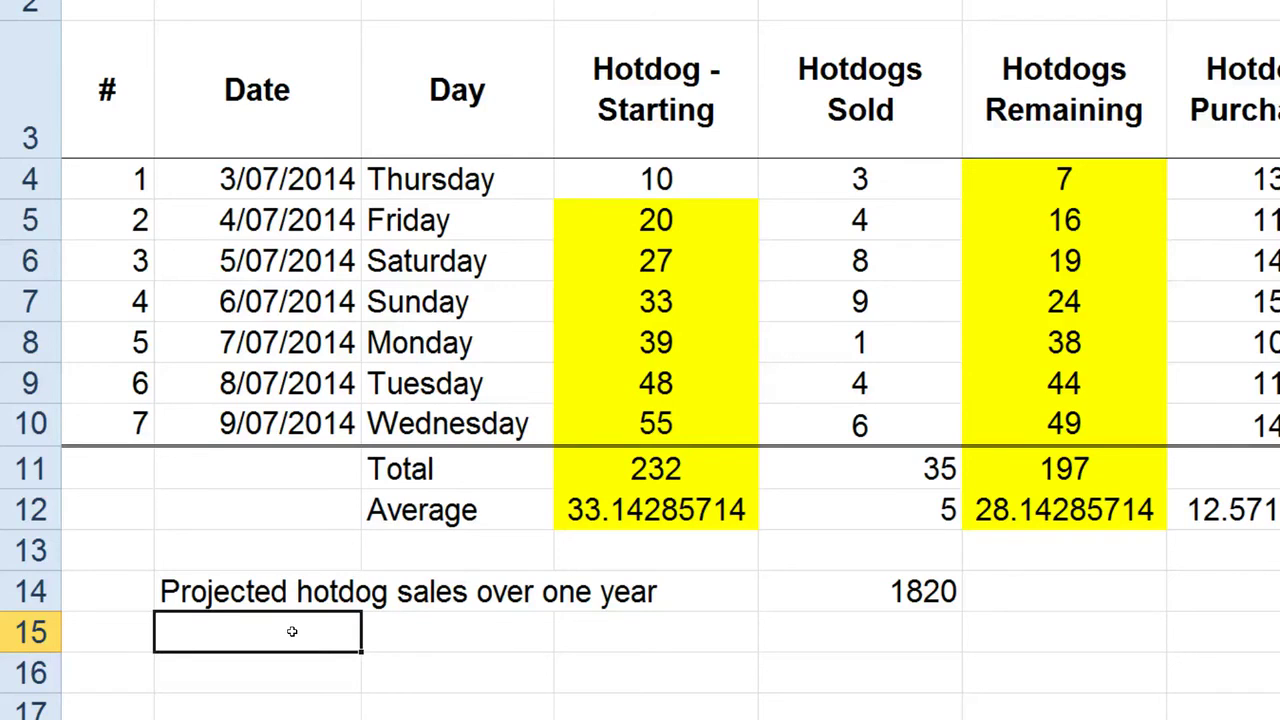
pyautogui.write('Projec')
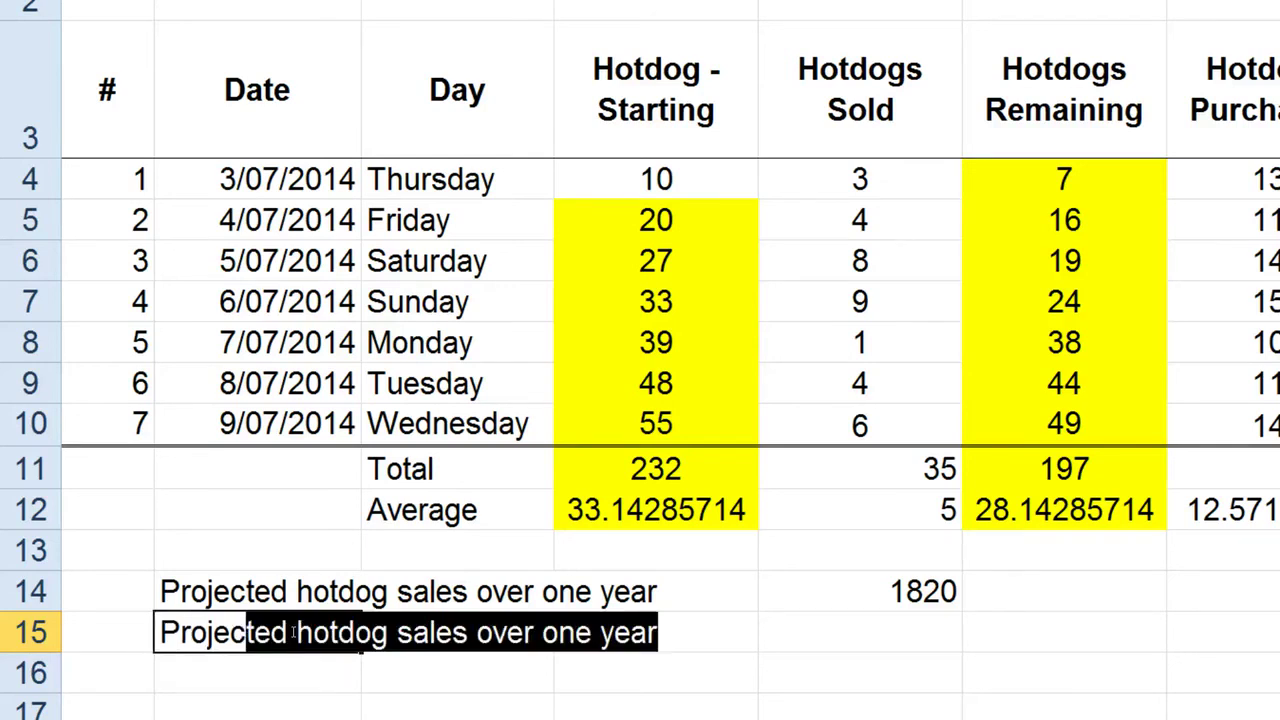
pyautogui.write('ted hot')
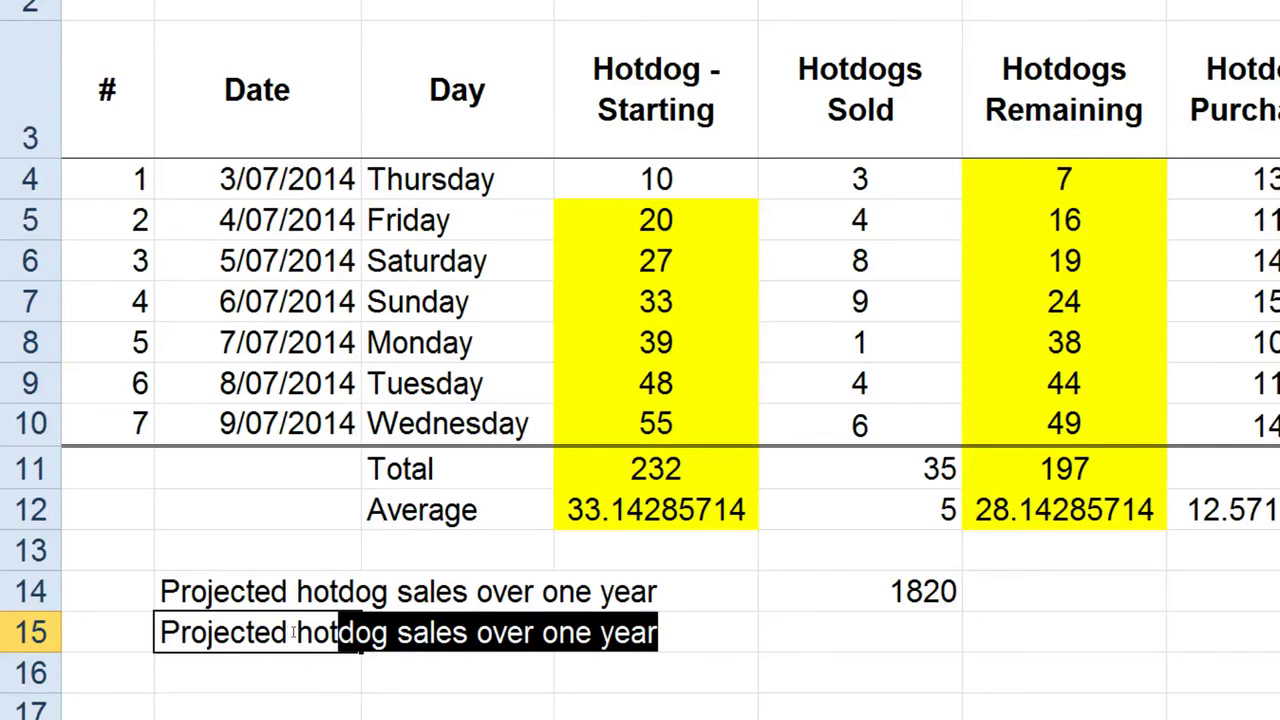
pyautogui.write('dog sales ')
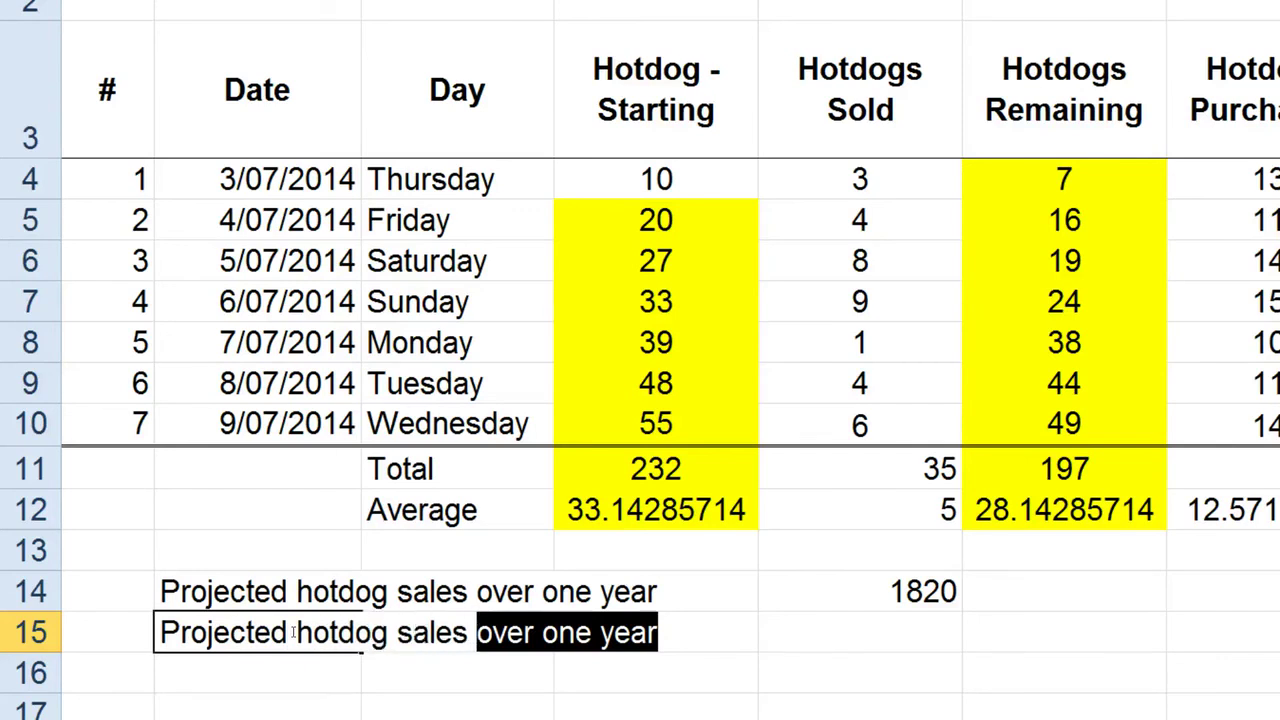
pyautogui.write('over o')
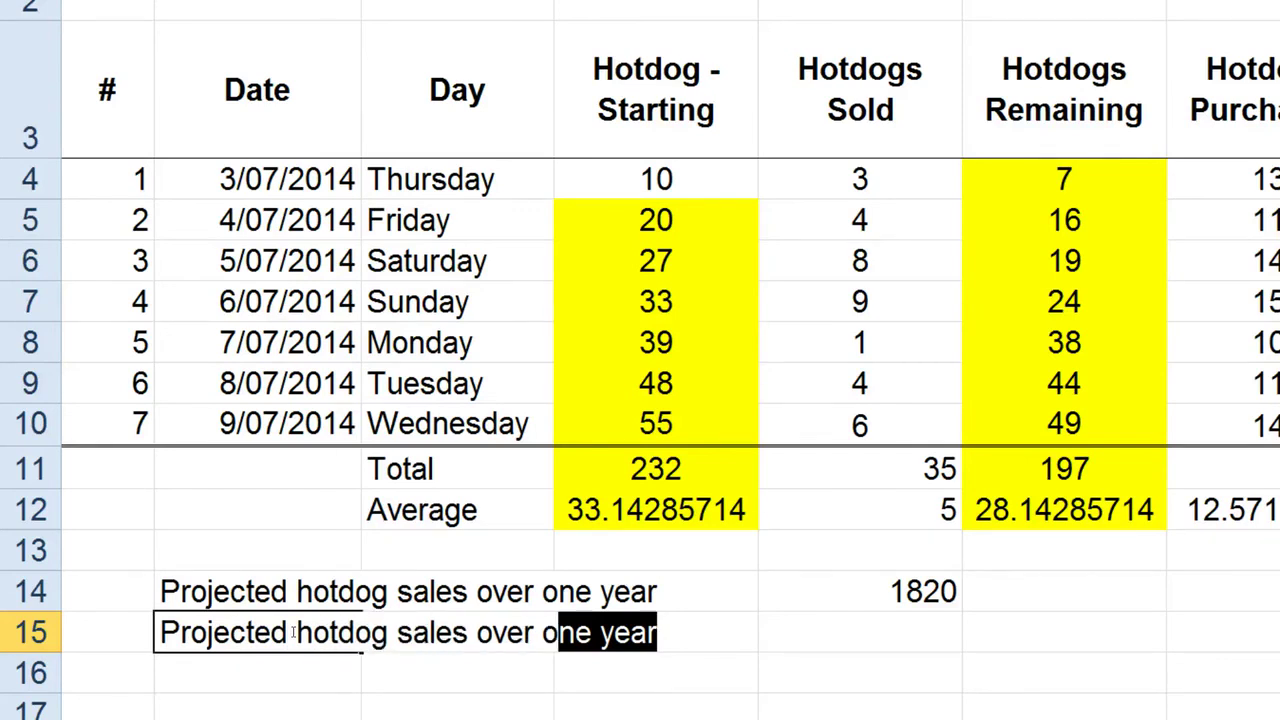
pyautogui.write('ne month')
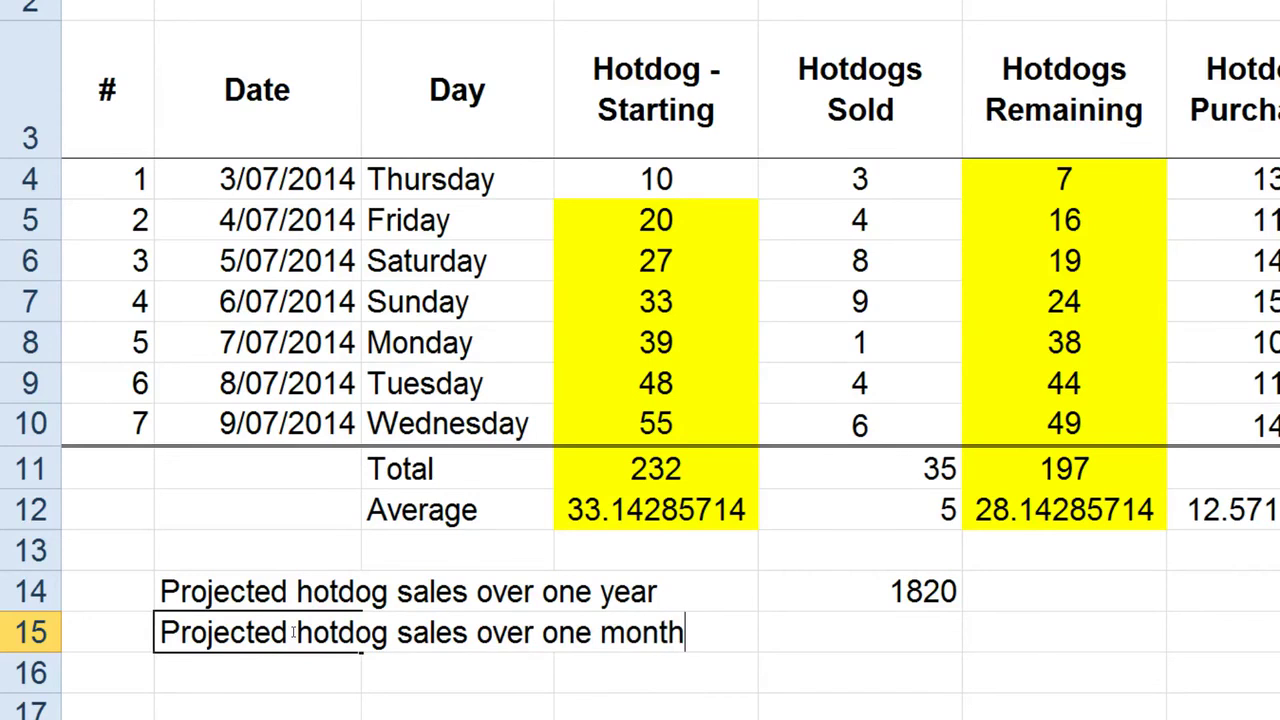
# - Calculate the monthly sales projection in E15 with a formula dividing the yearly projection in E14 by 12
pyautogui.press('Right')
pyautogui.press('Right')
pyautogui.press('Right')
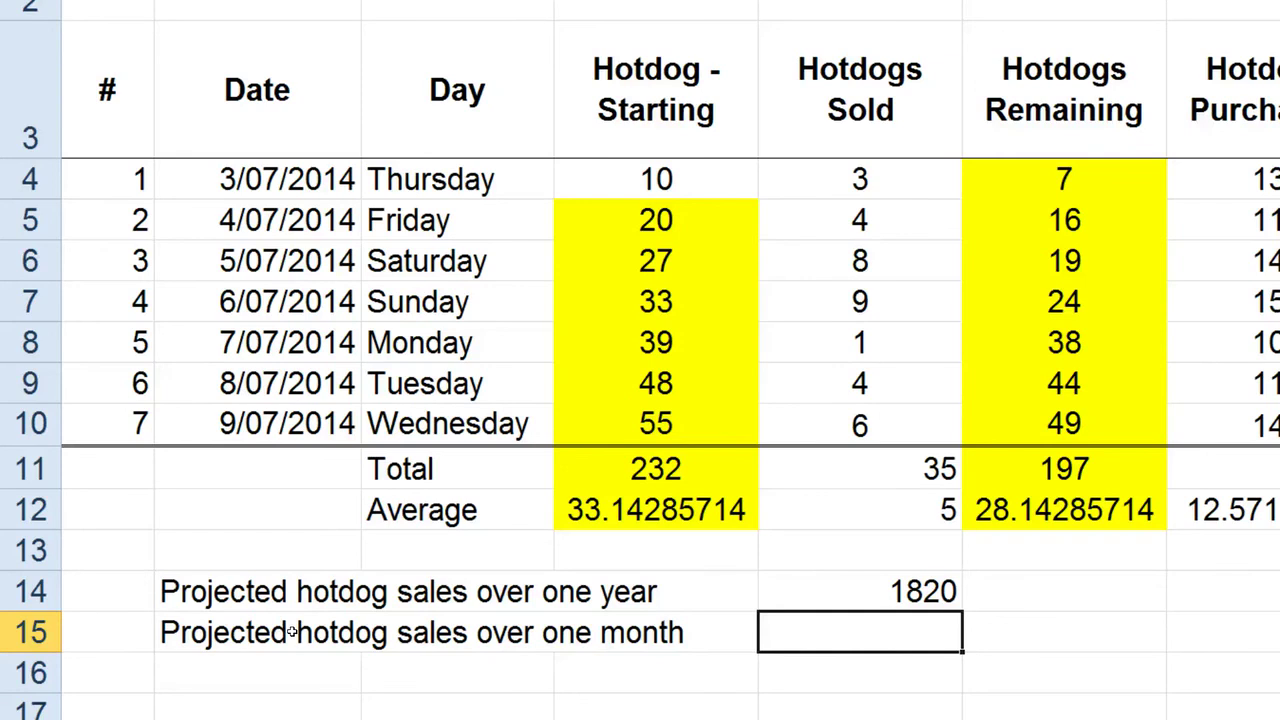
pyautogui.write('=')
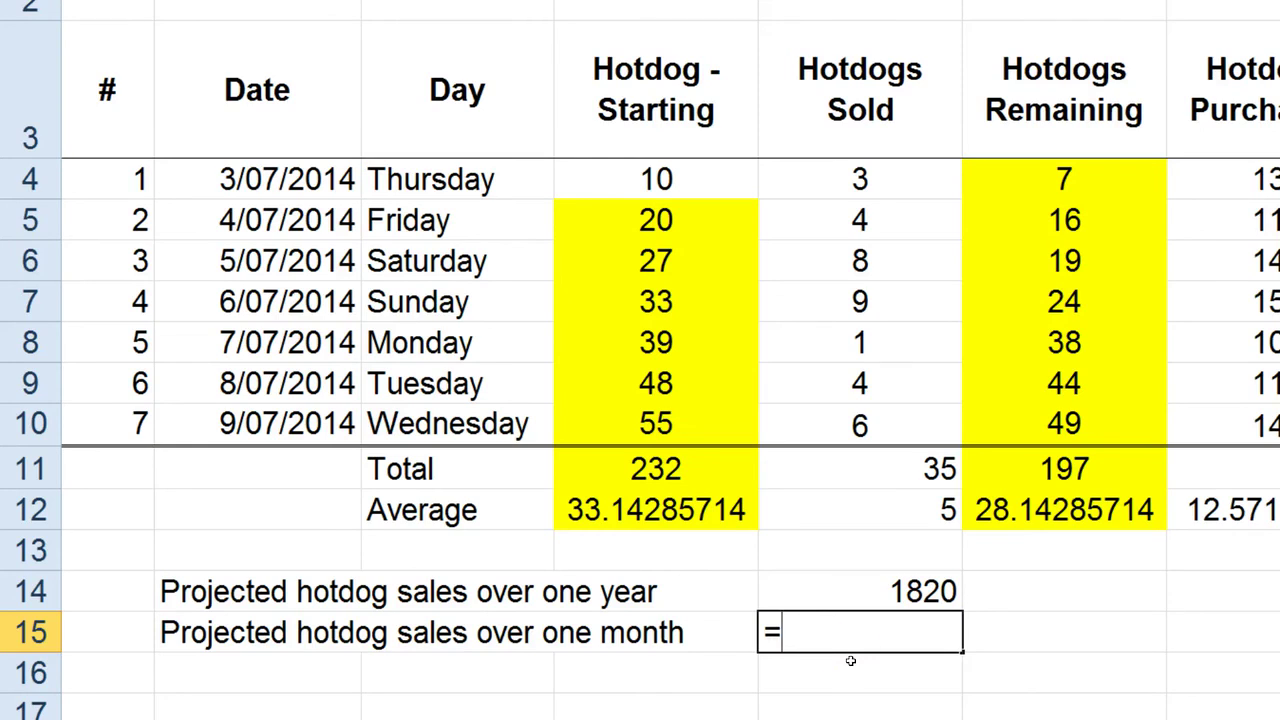
pyautogui.click(866, 626)
pyautogui.click(878, 583)
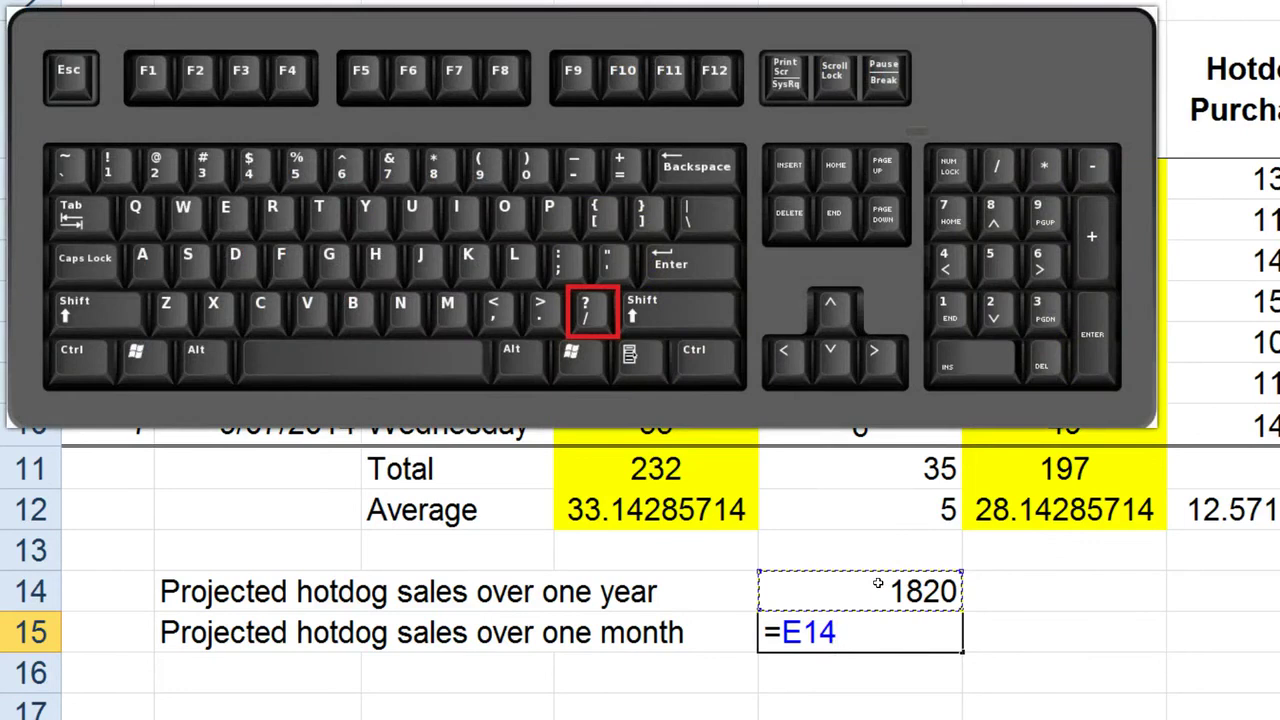
pyautogui.write('/')
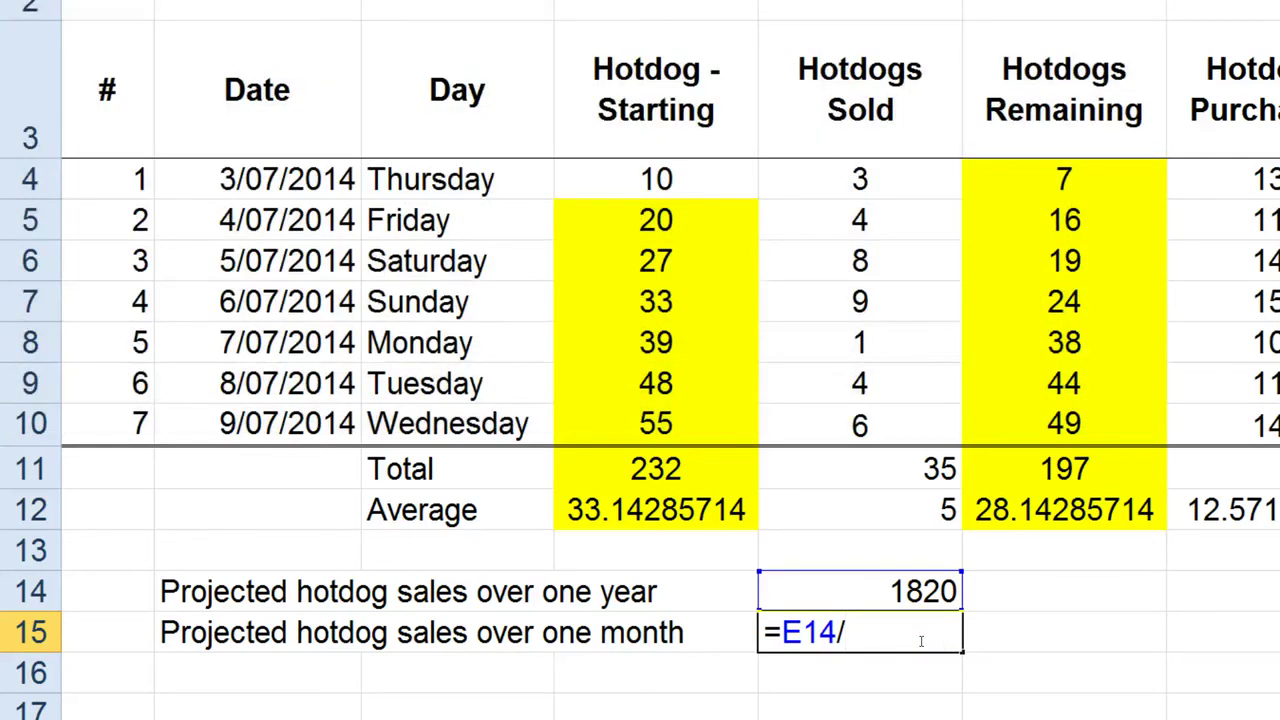
pyautogui.write('12')
pyautogui.press('Return')
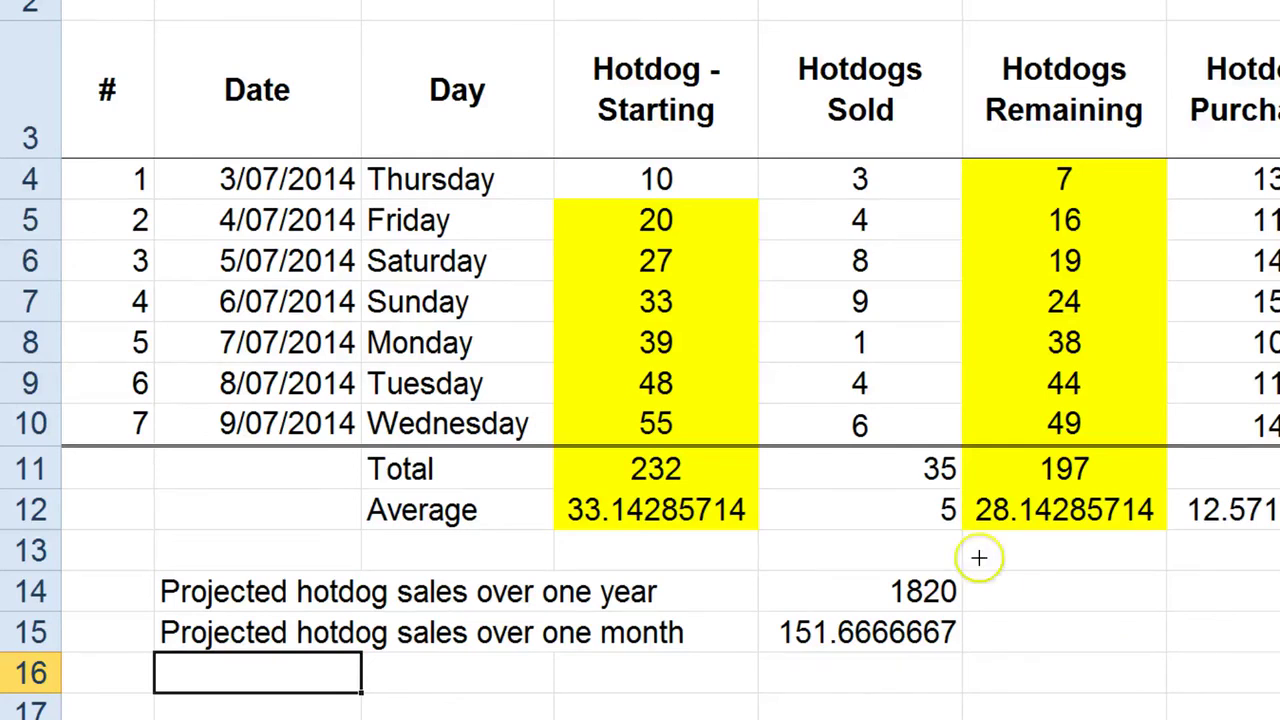
pyautogui.moveTo(970, 558)
pyautogui.mouseDown()
pyautogui.moveTo(909, 562)
pyautogui.moveTo(888, 600)
pyautogui.moveTo(974, 583)
pyautogui.moveTo(980, 551)
pyautogui.mouseUp()
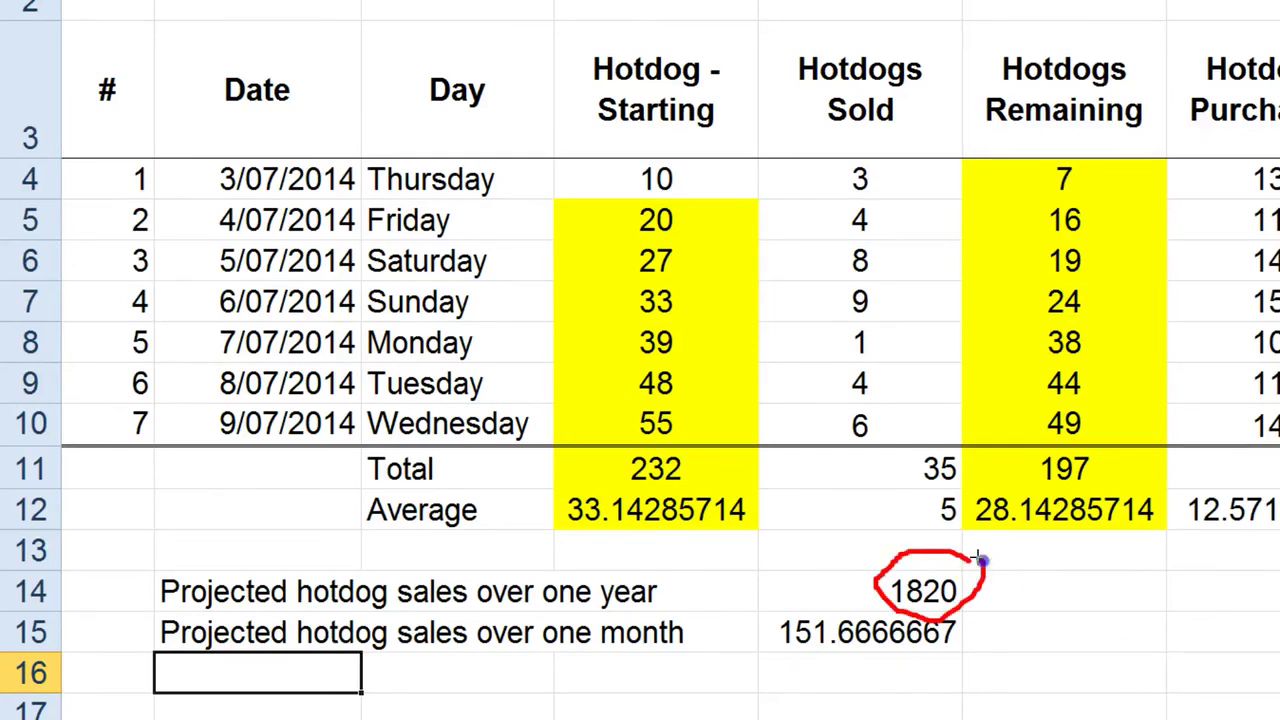
pyautogui.press('Escape')
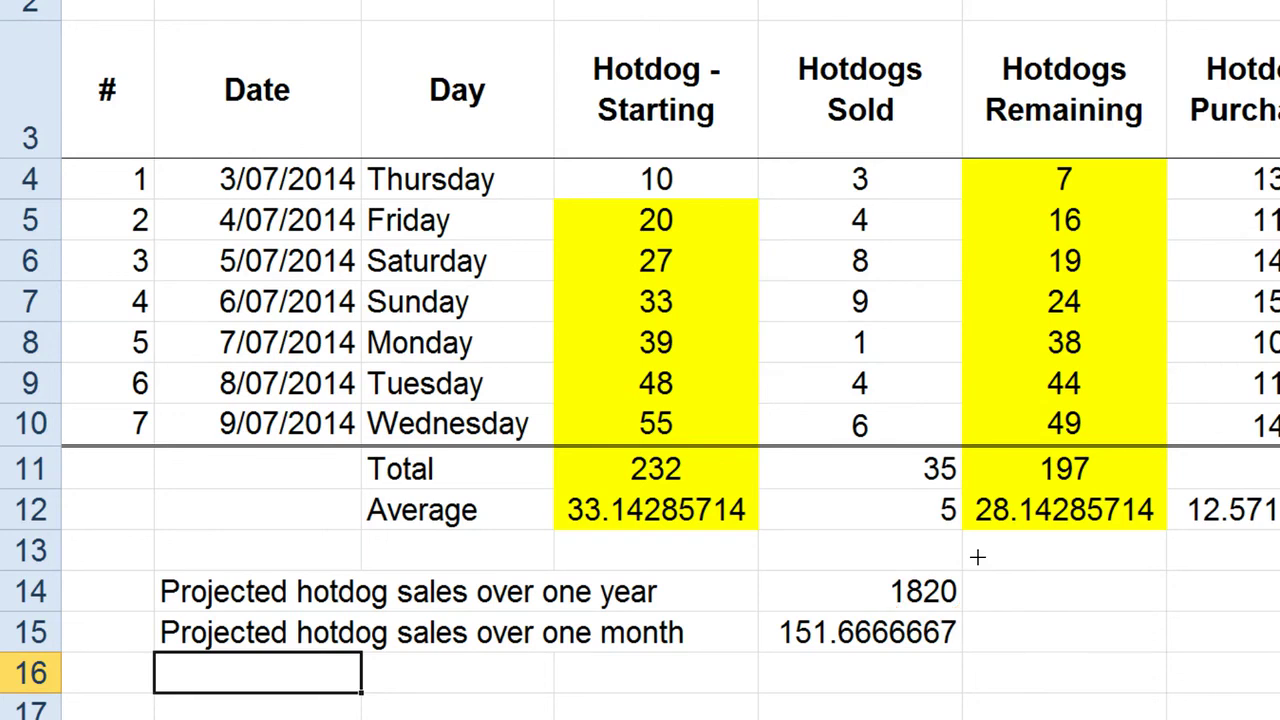
pyautogui.moveTo(992, 623)
pyautogui.mouseDown()
pyautogui.moveTo(865, 603)
pyautogui.moveTo(745, 633)
pyautogui.moveTo(866, 657)
pyautogui.moveTo(971, 643)
pyautogui.moveTo(982, 626)
pyautogui.mouseUp()
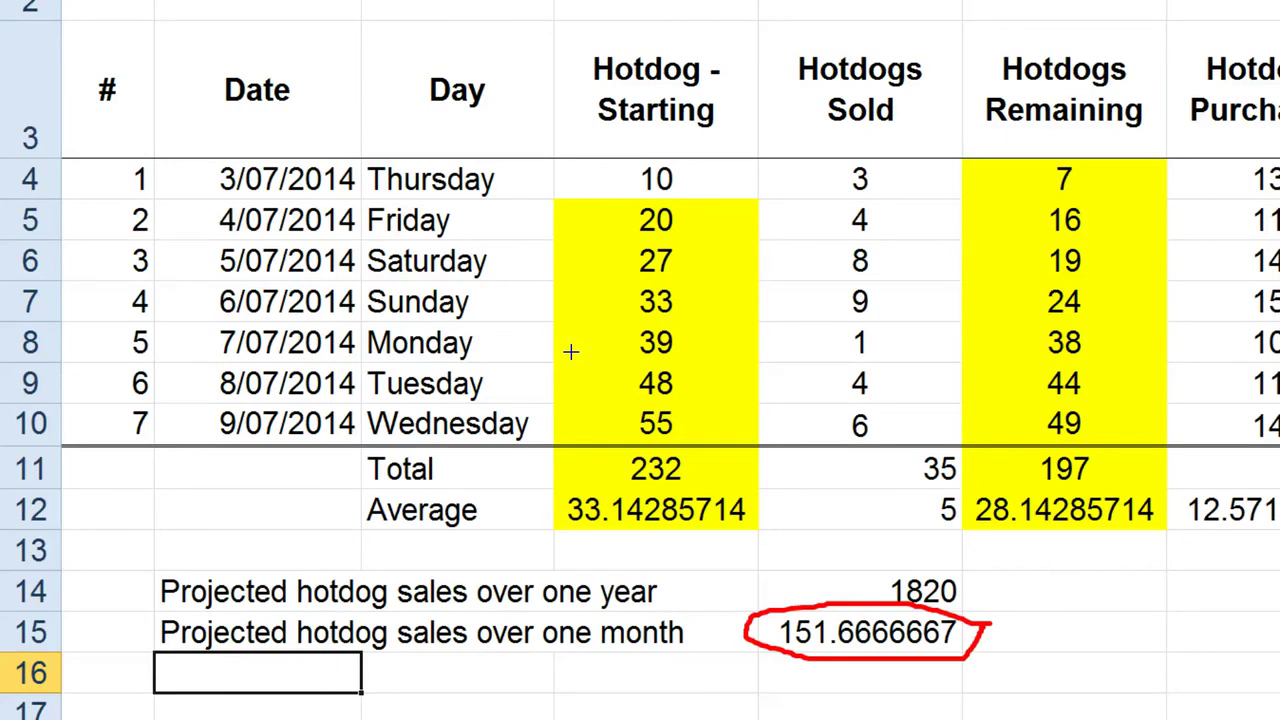
pyautogui.press('Escape')
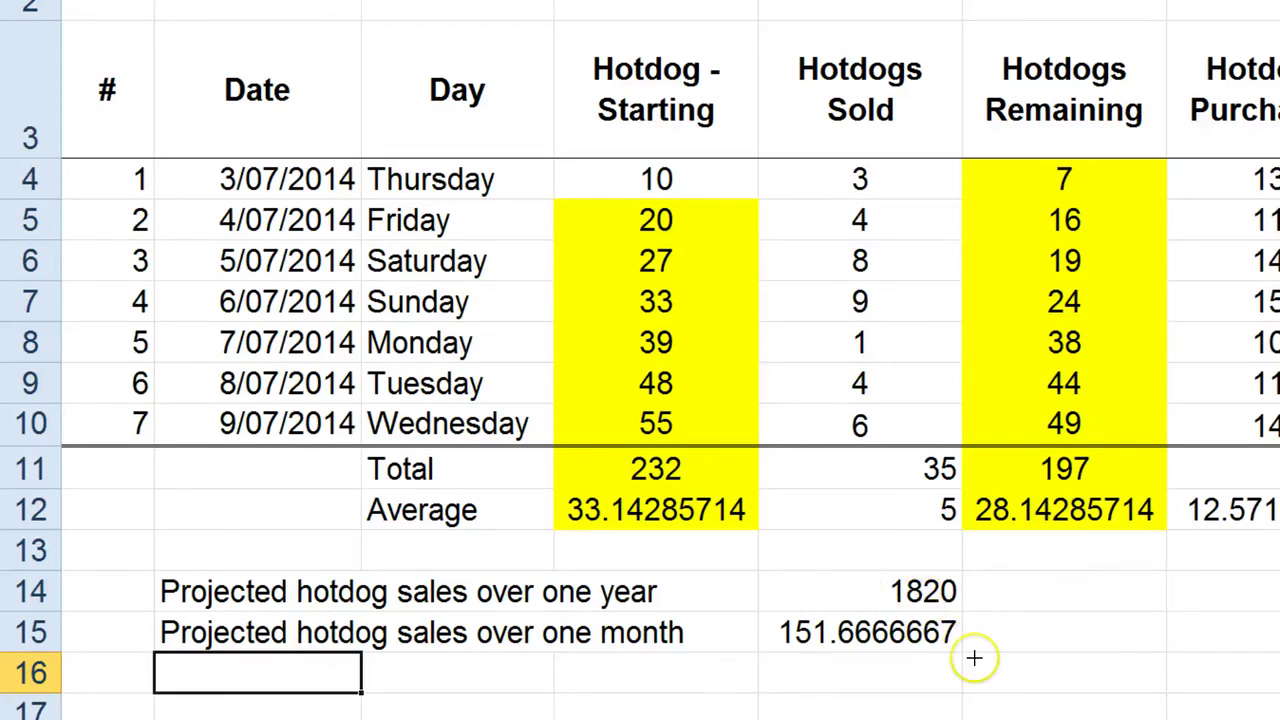
pyautogui.hotkey('ctrl', '2')
pyautogui.moveTo(980, 610)
pyautogui.mouseDown()
pyautogui.moveTo(857, 607)
pyautogui.moveTo(760, 645)
pyautogui.moveTo(1030, 617)
pyautogui.mouseUp()
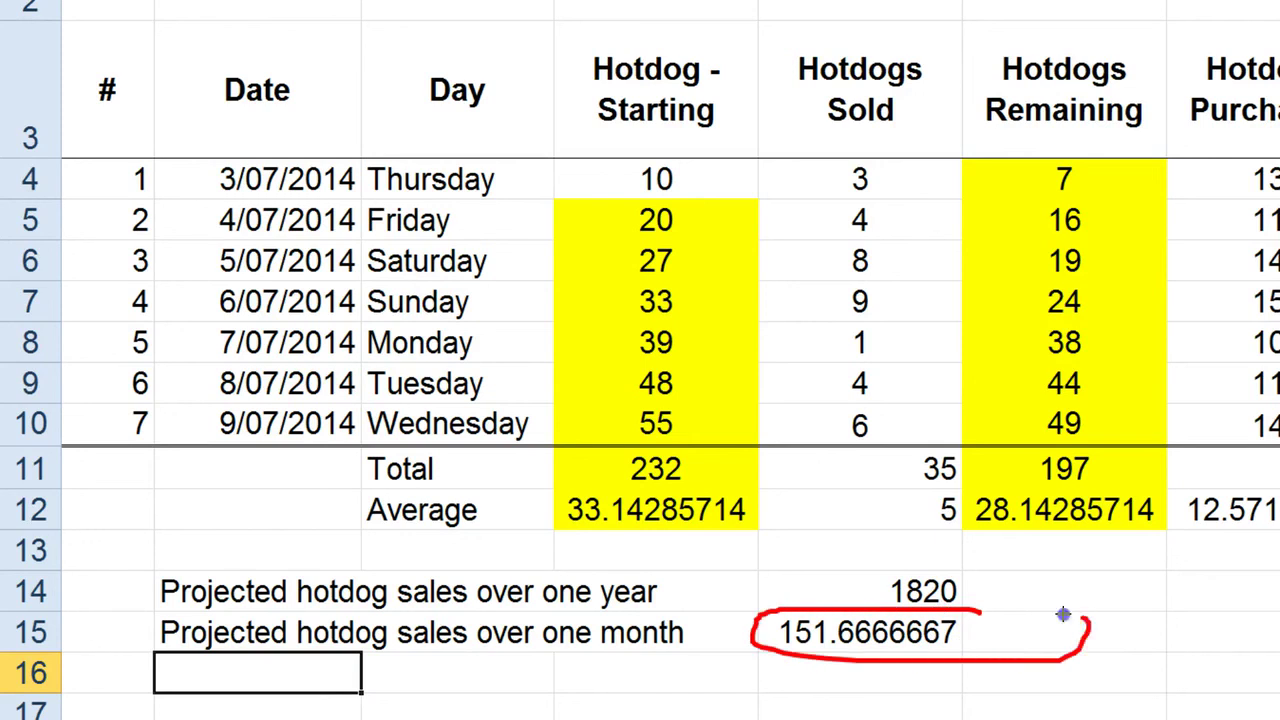
pyautogui.moveTo(932, 539)
pyautogui.mouseDown()
pyautogui.moveTo(935, 571)
pyautogui.moveTo(946, 560)
pyautogui.mouseUp()
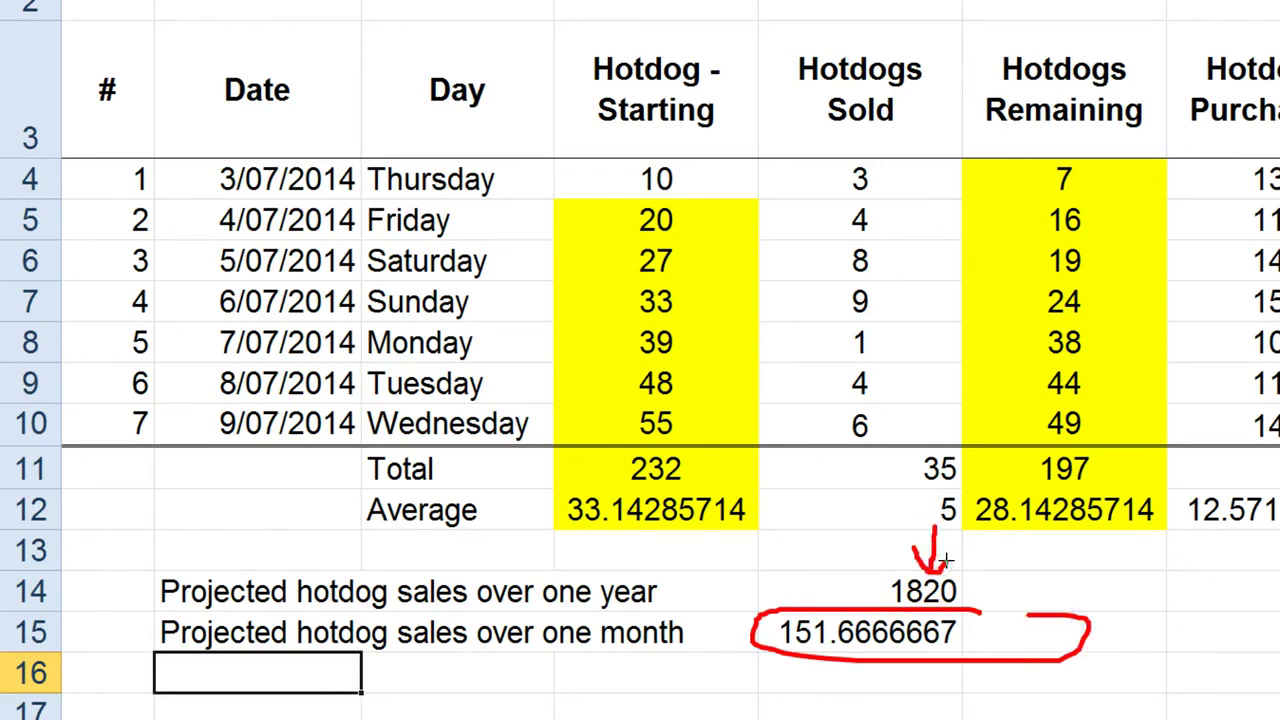
pyautogui.press('e')
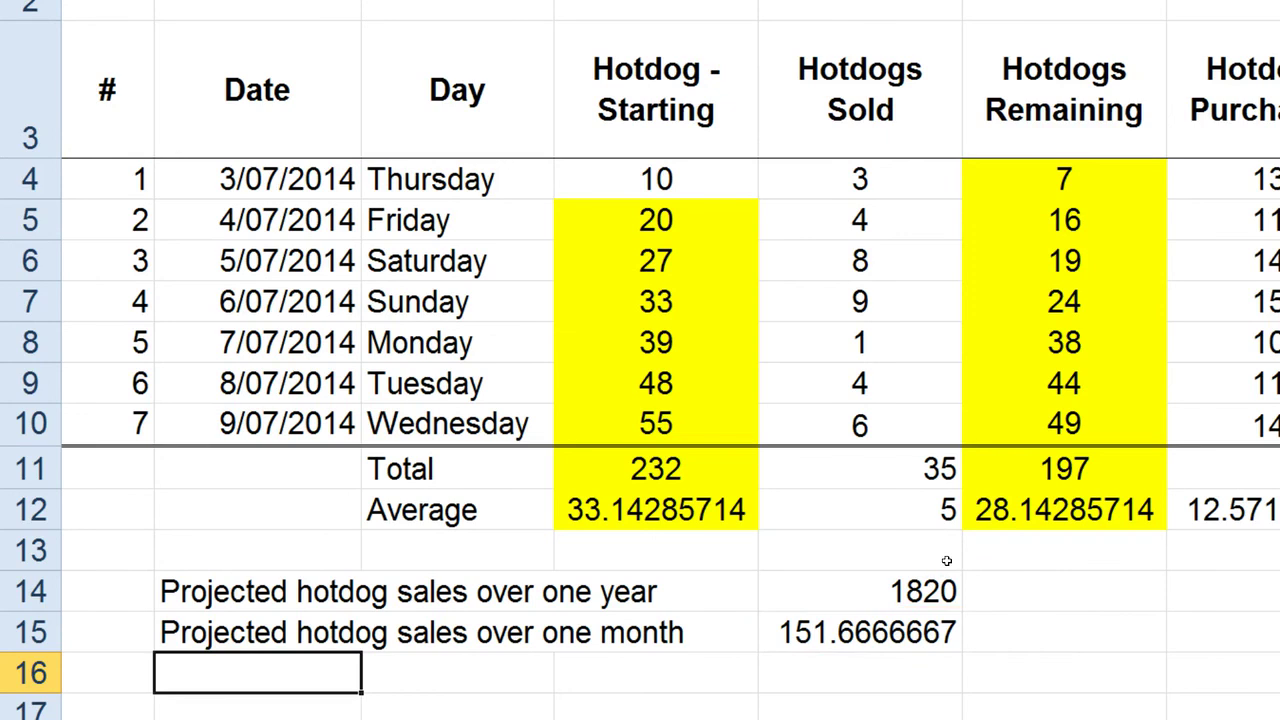
pyautogui.moveTo(946, 561)
pyautogui.mouseDown()
pyautogui.moveTo(893, 561)
pyautogui.moveTo(905, 603)
pyautogui.moveTo(960, 563)
pyautogui.mouseUp()
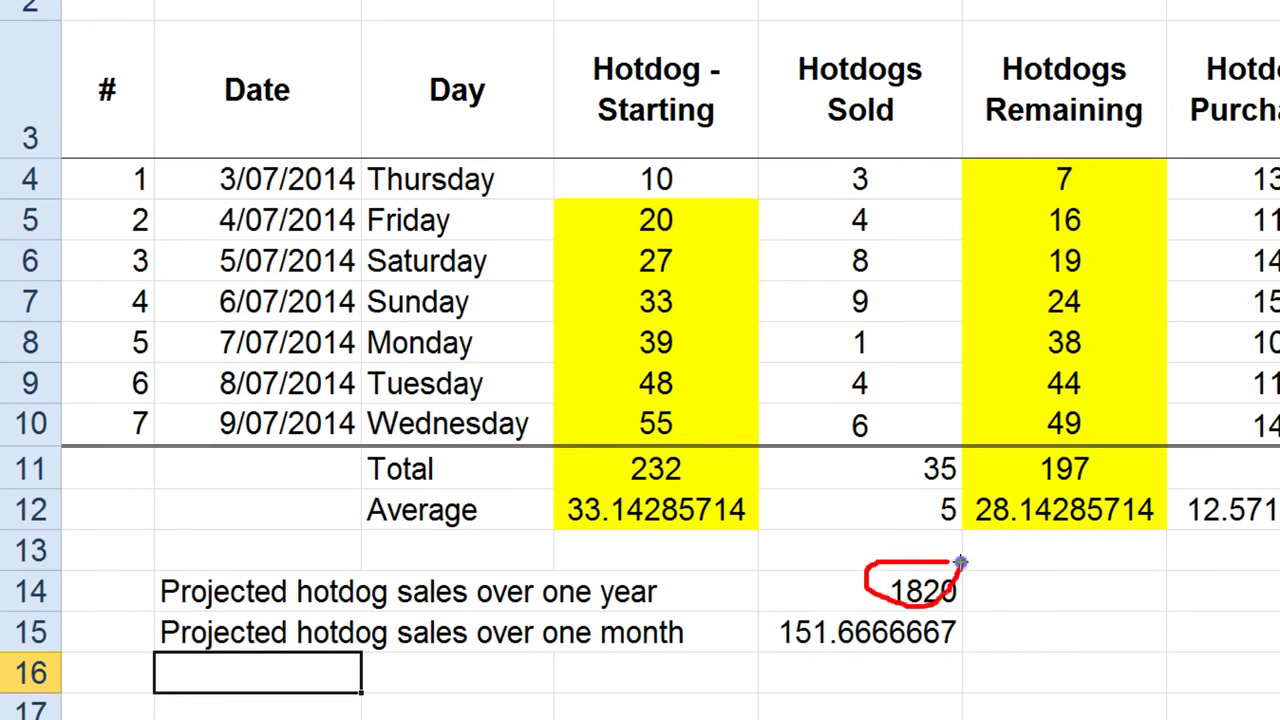
pyautogui.moveTo(941, 292)
pyautogui.mouseDown()
pyautogui.moveTo(940, 444)
pyautogui.moveTo(958, 421)
pyautogui.moveTo(906, 448)
pyautogui.moveTo(960, 478)
pyautogui.moveTo(967, 418)
pyautogui.mouseUp()
pyautogui.press('e')
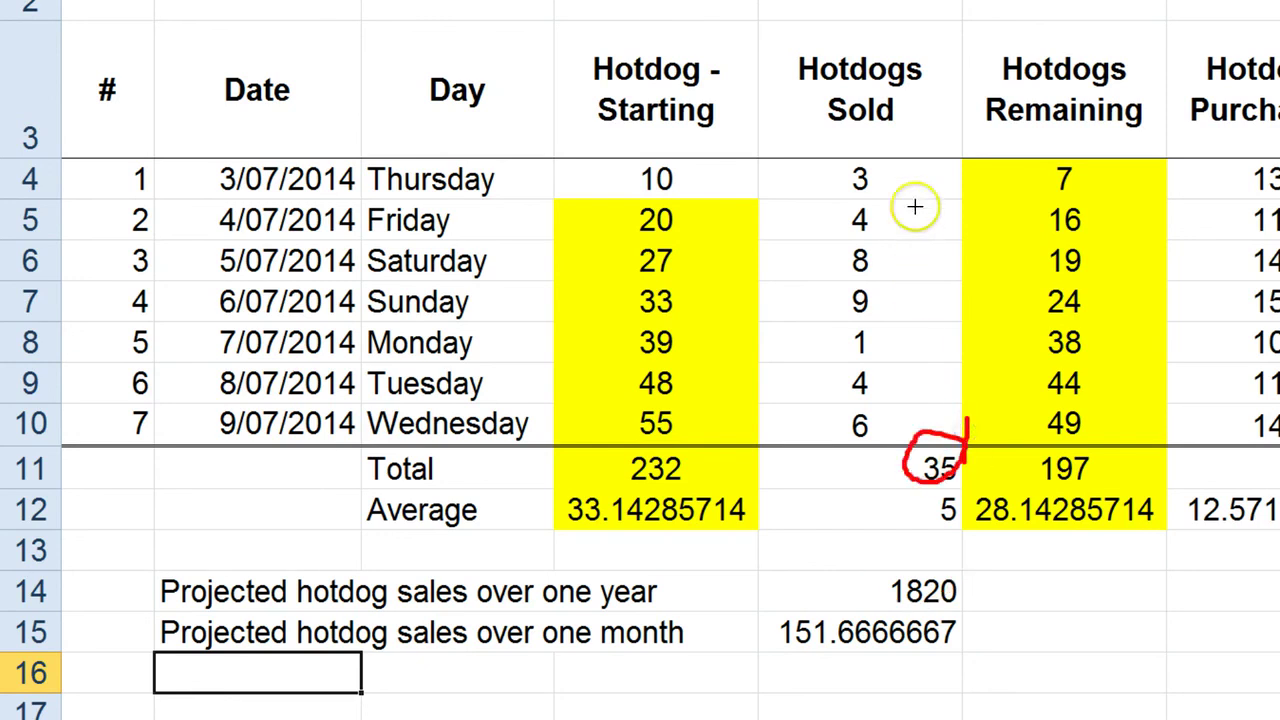
pyautogui.moveTo(897, 178)
pyautogui.mouseDown()
pyautogui.moveTo(838, 166)
pyautogui.moveTo(828, 566)
pyautogui.moveTo(893, 178)
pyautogui.mouseUp()
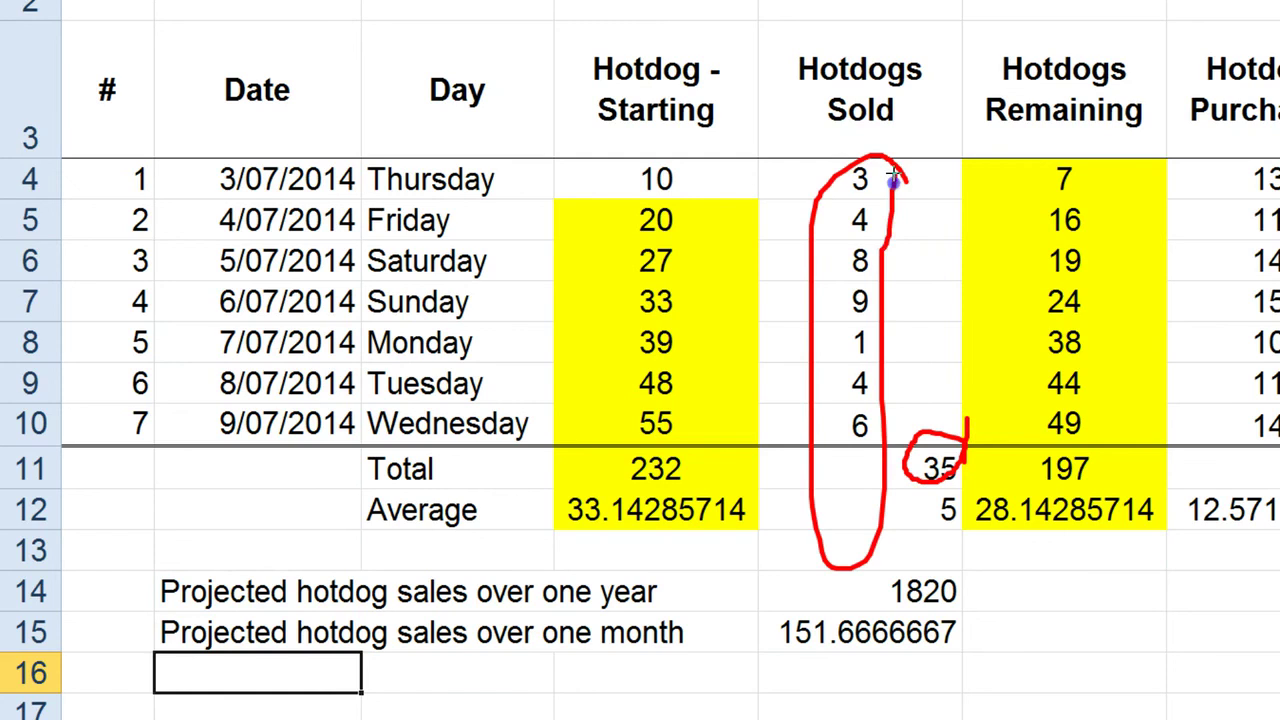
pyautogui.press('Escape')
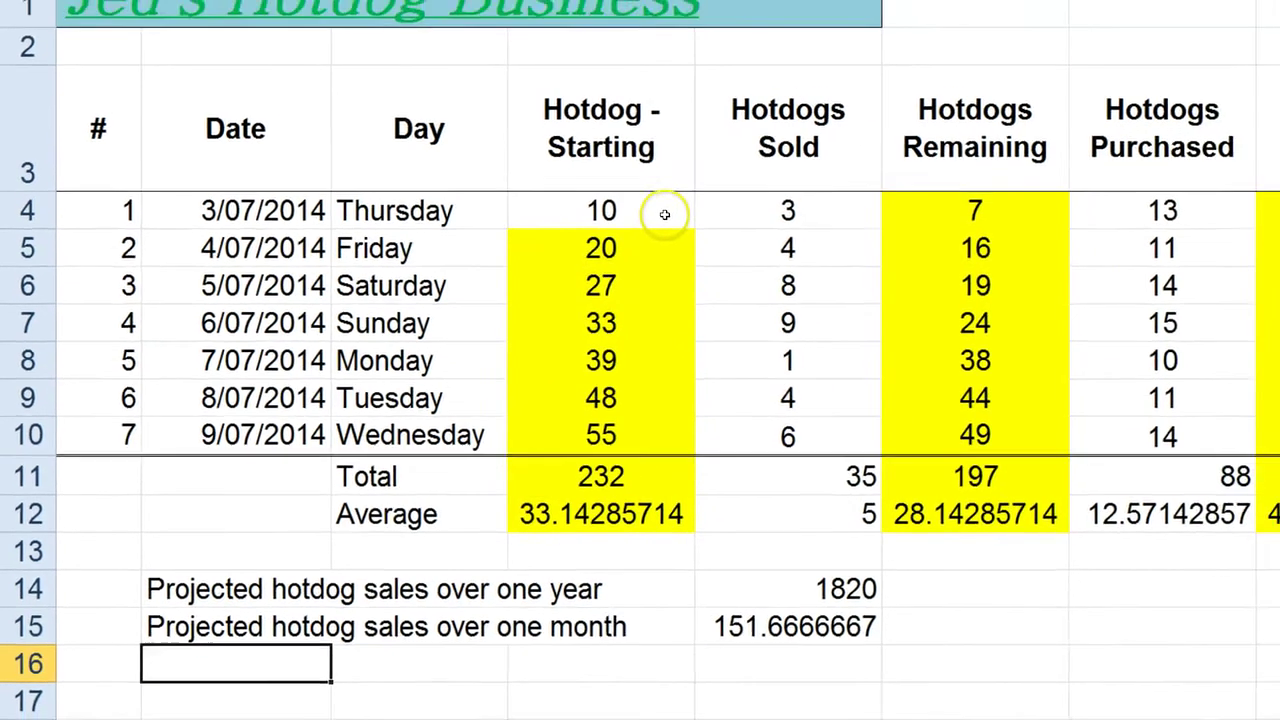
# - Set Thursday's starting hotdog count in D4 to 300 to test how the dependent formulas recalculate
pyautogui.click(725, 183)
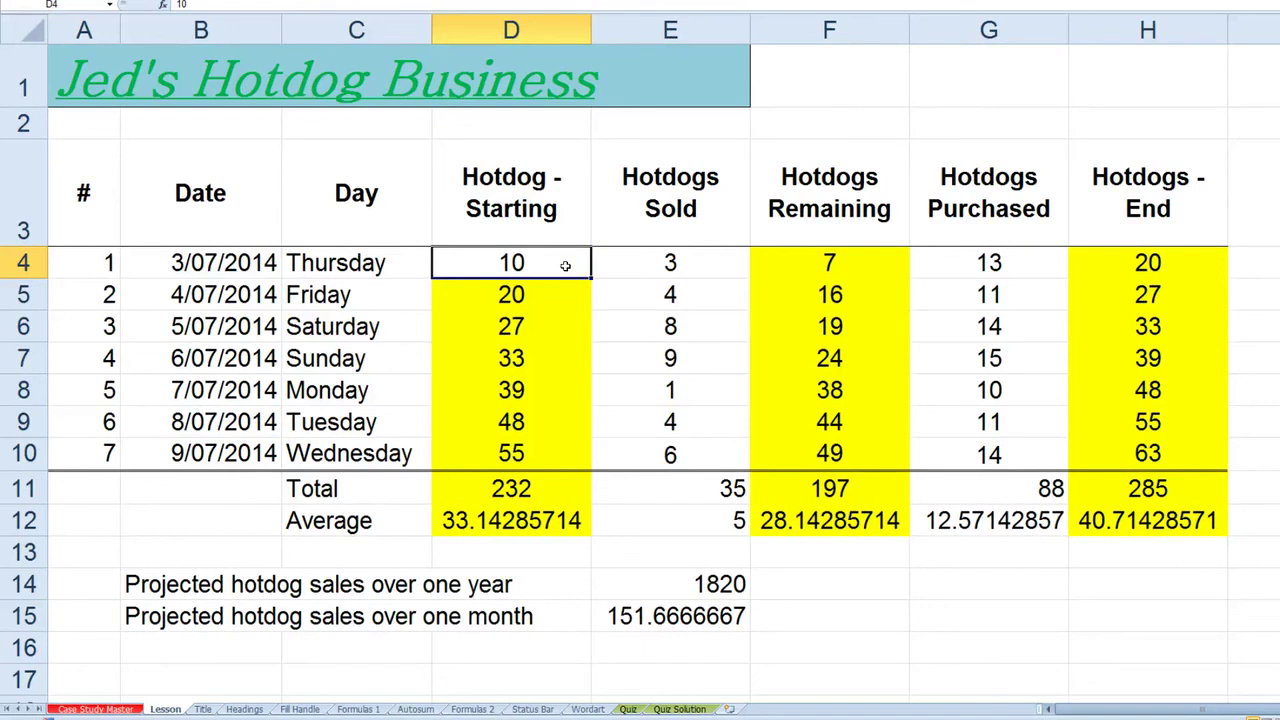
pyautogui.write('300')
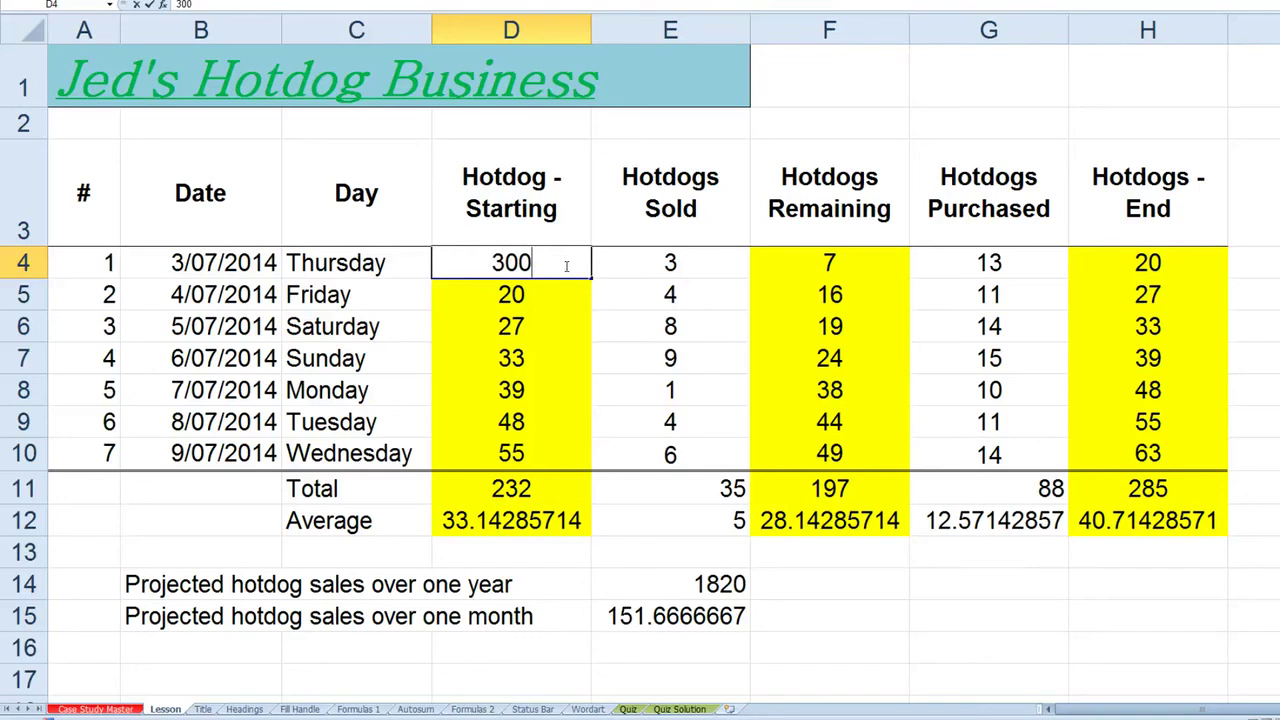
pyautogui.press('Return')
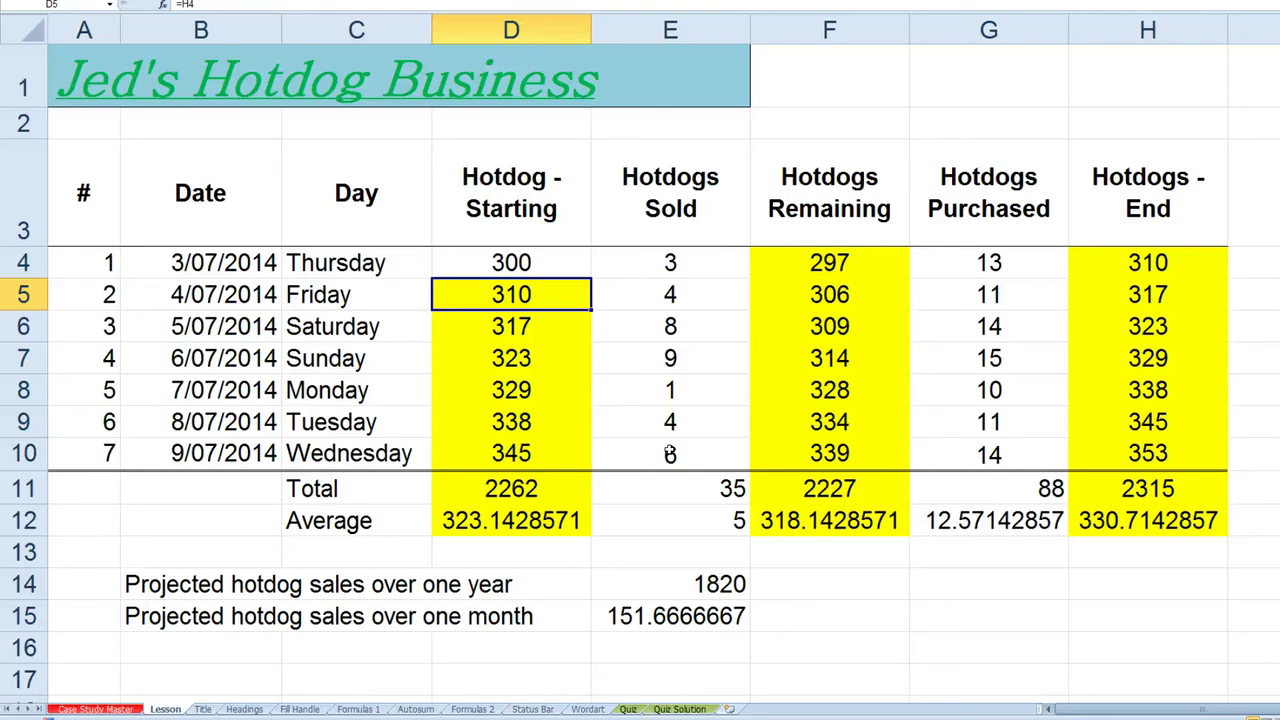
# - Restore Thursday's starting hotdog count in D4 to 10
pyautogui.click(566, 262)
pyautogui.write('10')
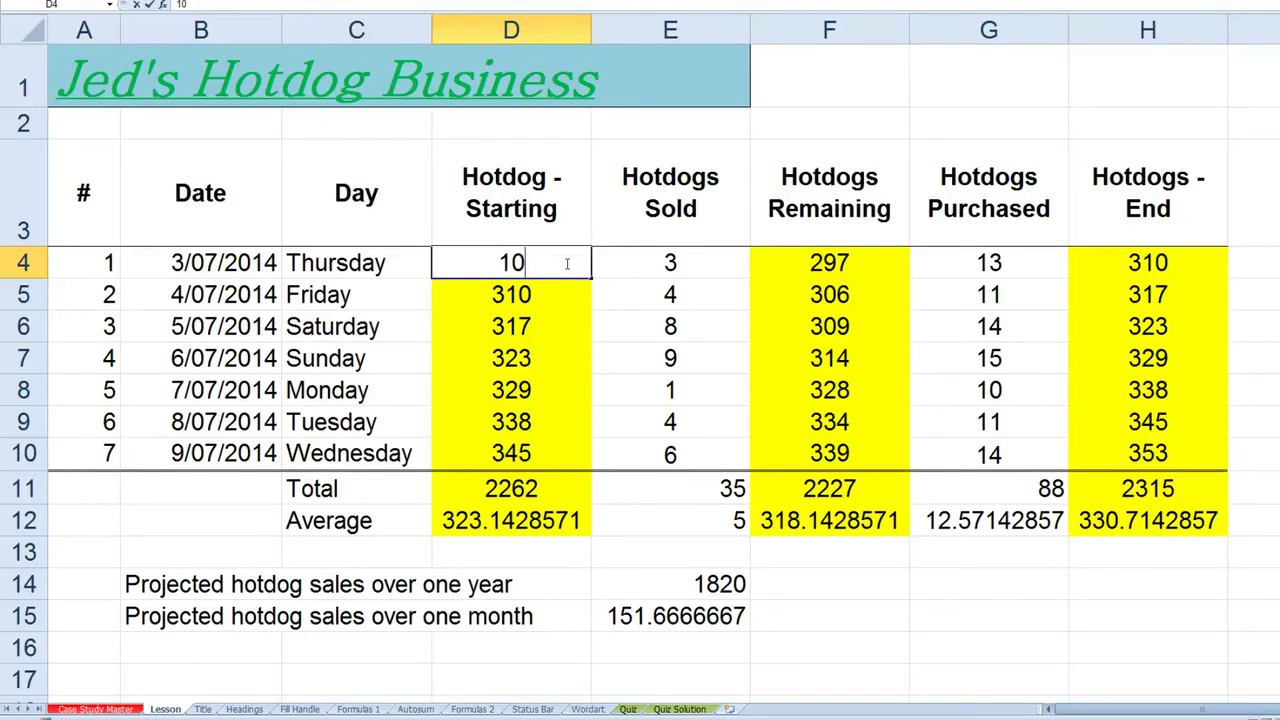
pyautogui.press('Return')
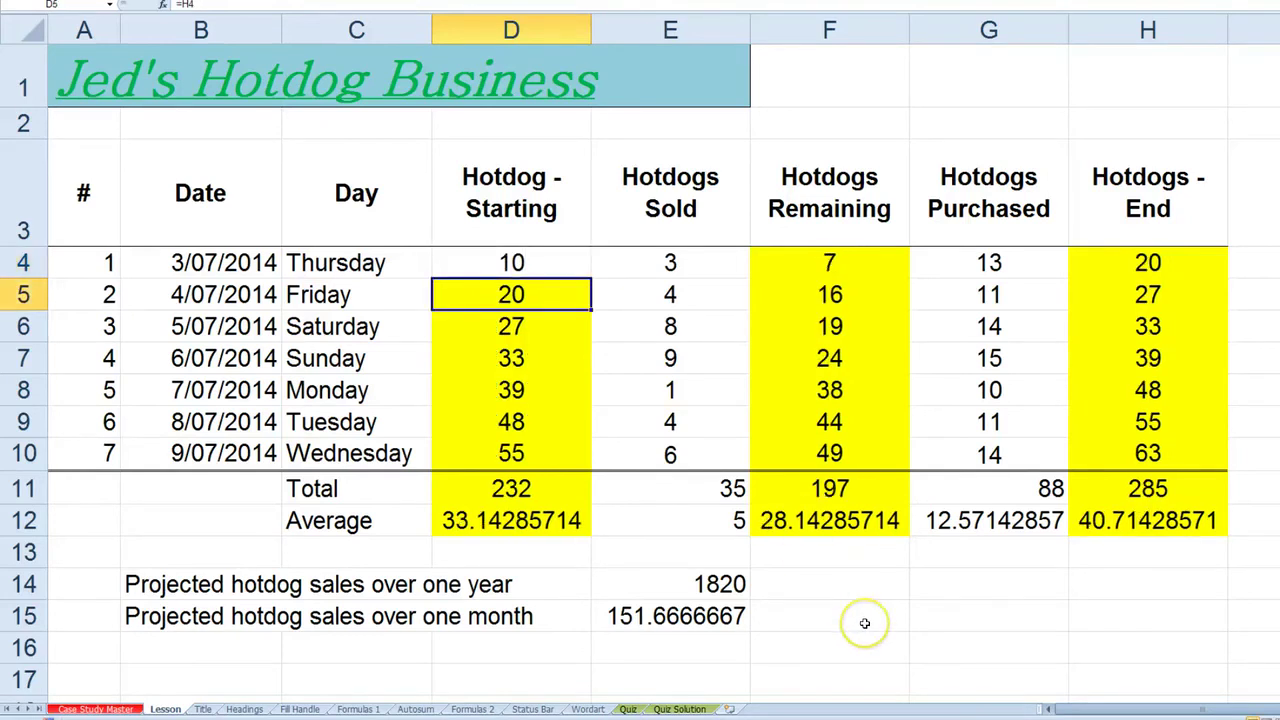